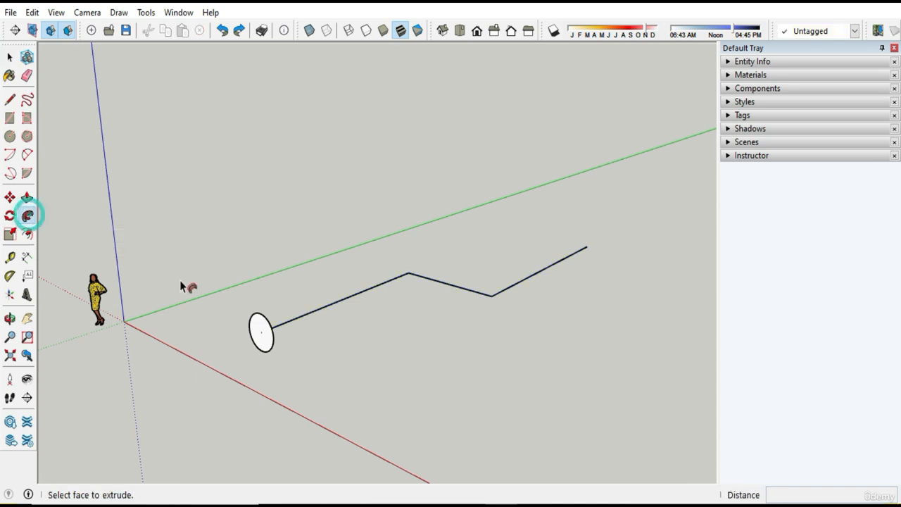
Extrude the circle along the three-segment bent path with Follow Me to form a pipe
left_click(258, 339)
middle_click_drag(312, 370, 577, 340)
Draw a large horizontal circle on the ground beside the bent pipe and set it to 96 sides
key("c")
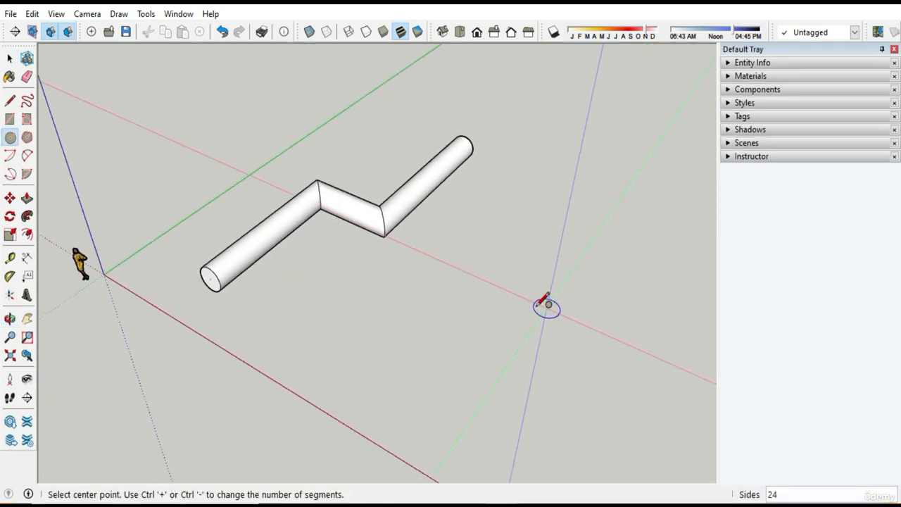
left_click(546, 343)
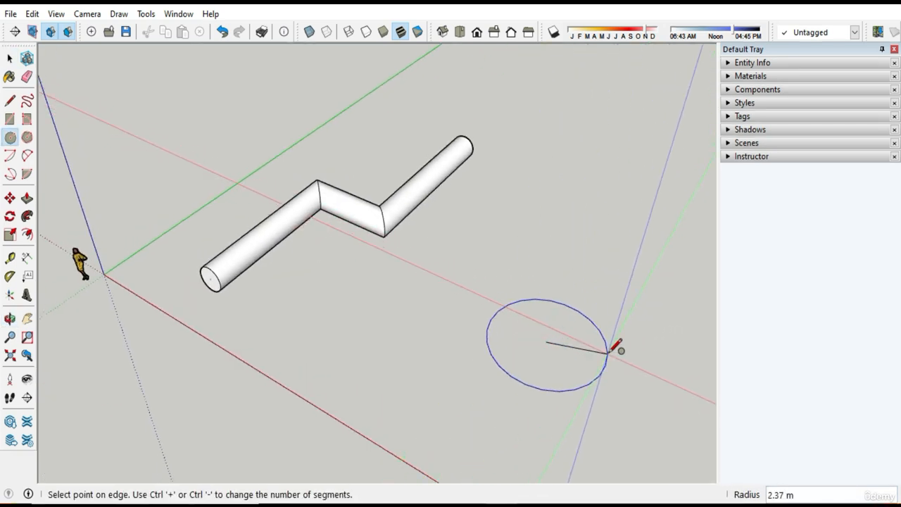
key("Return")
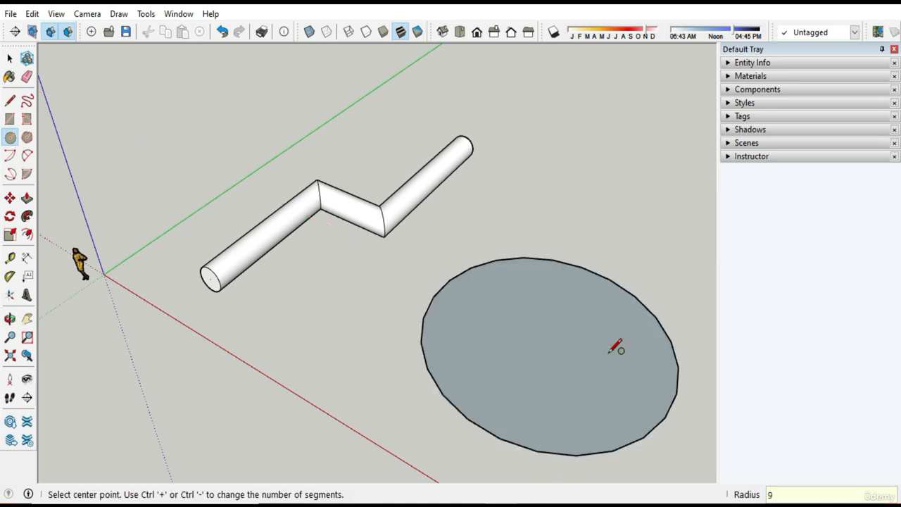
key("Return")
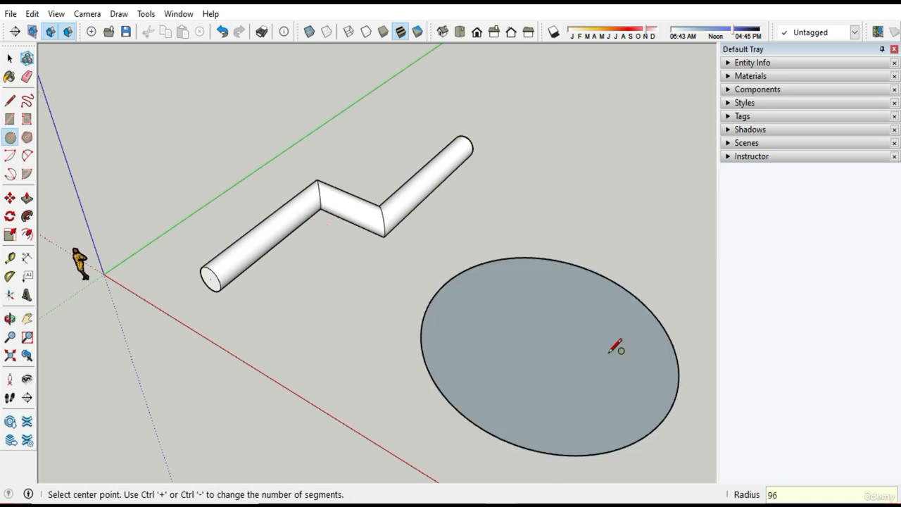
Reverse the large circle's face
key("space")
middle_click_drag(608, 354, 547, 391)
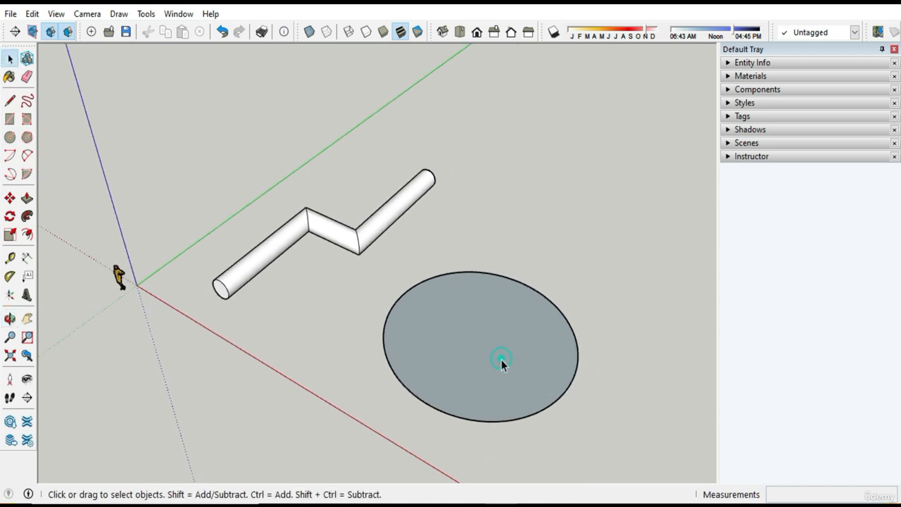
right_click(502, 360)
left_click(548, 298)
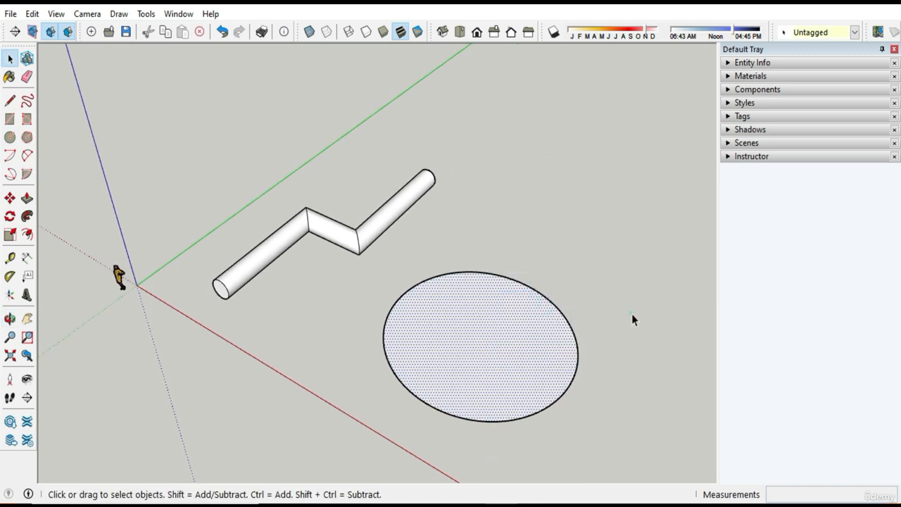
left_click(632, 316)
Delete the large circle's face, keeping only its outline as a path
left_click(512, 349)
key("Delete")
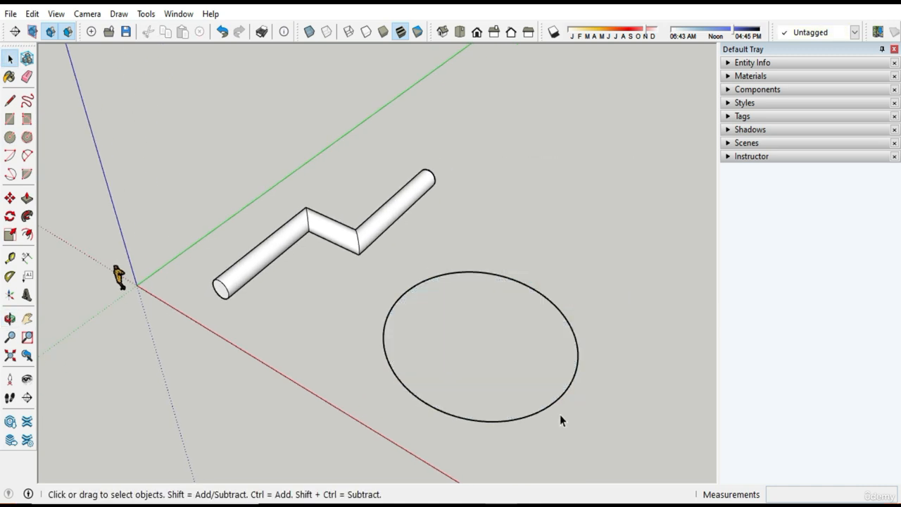
Draw a vertical circle perpendicular to the green axis, centred on an endpoint of the circular path, with radius 1 m and 96 sides
middle_click_drag(559, 418, 605, 362)
scroll(556, 362, "up", 3)
key("c")
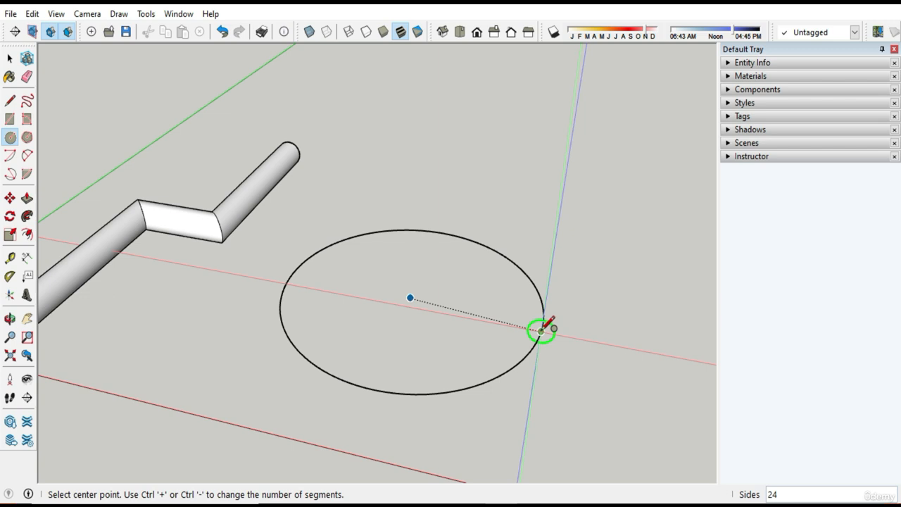
scroll(541, 329, "up", 4)
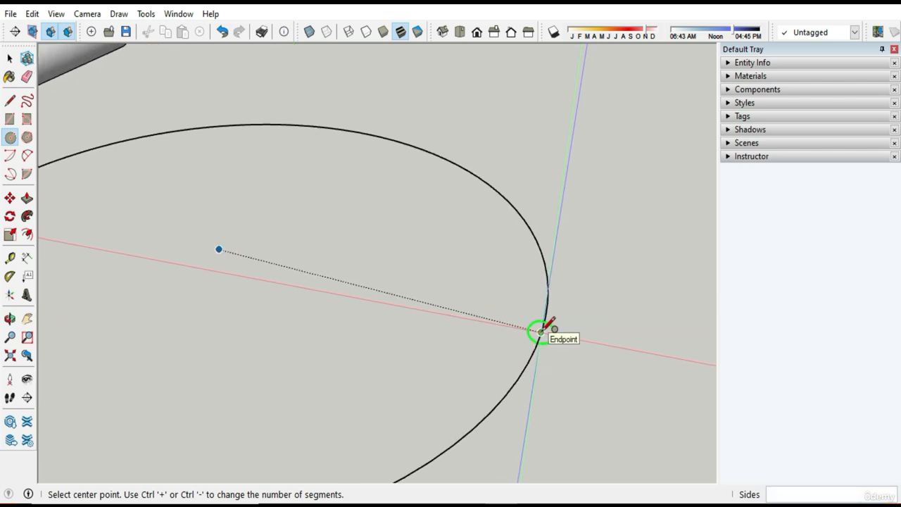
left_click(540, 332)
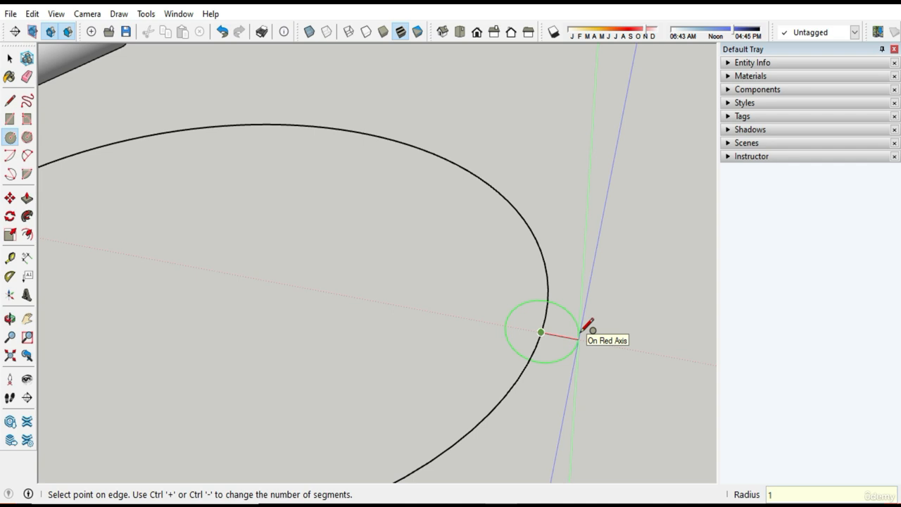
key("Return")
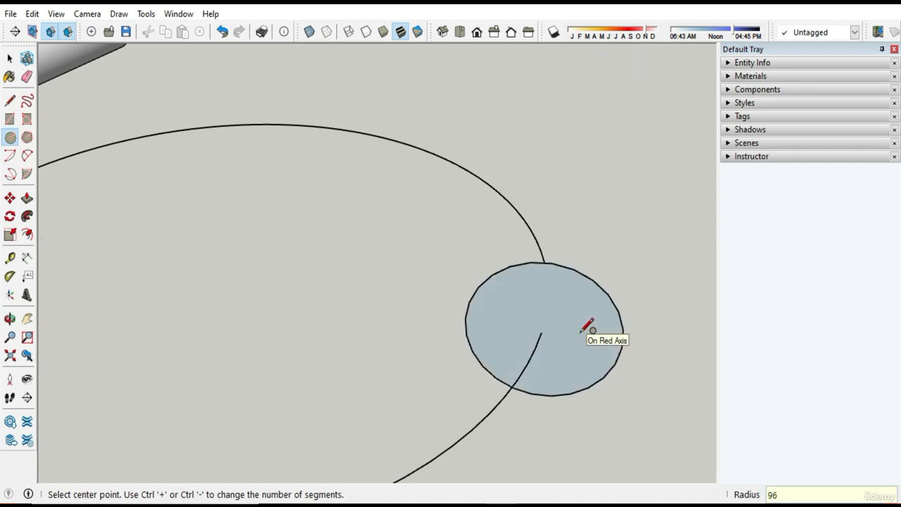
key("space")
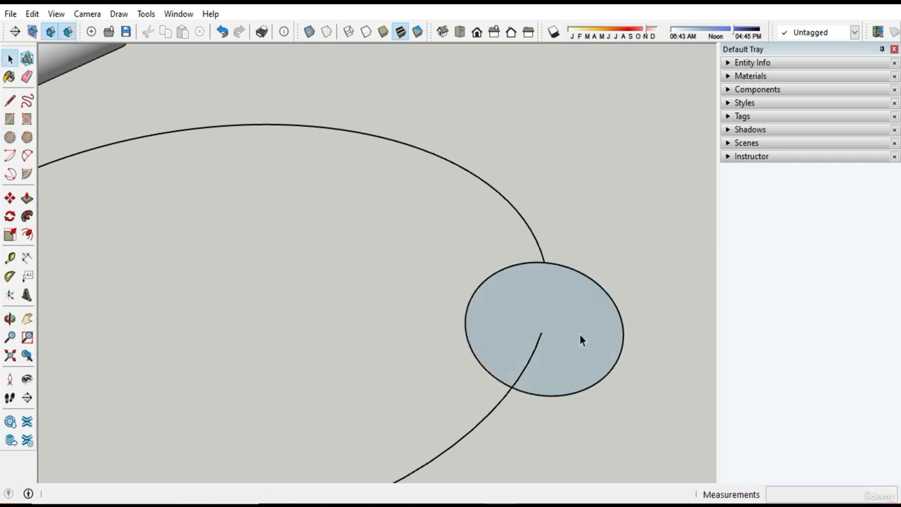
Reverse the face of the vertical circle on the circular path
left_click(580, 335)
right_click(580, 338)
left_click(606, 273)
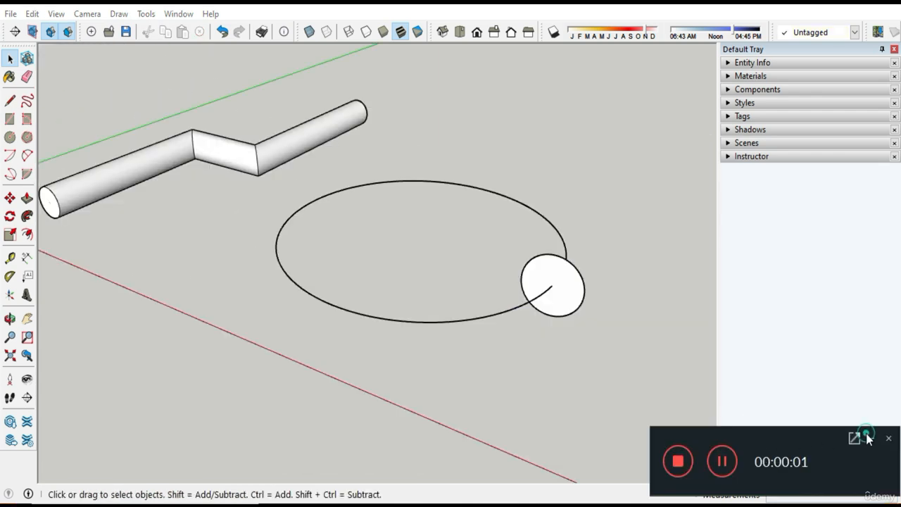
Sweep the vertical circle around the whole circular path with Follow Me to form a ring
scroll(635, 348, "up", 3)
middle_click_drag(616, 306, 681, 372)
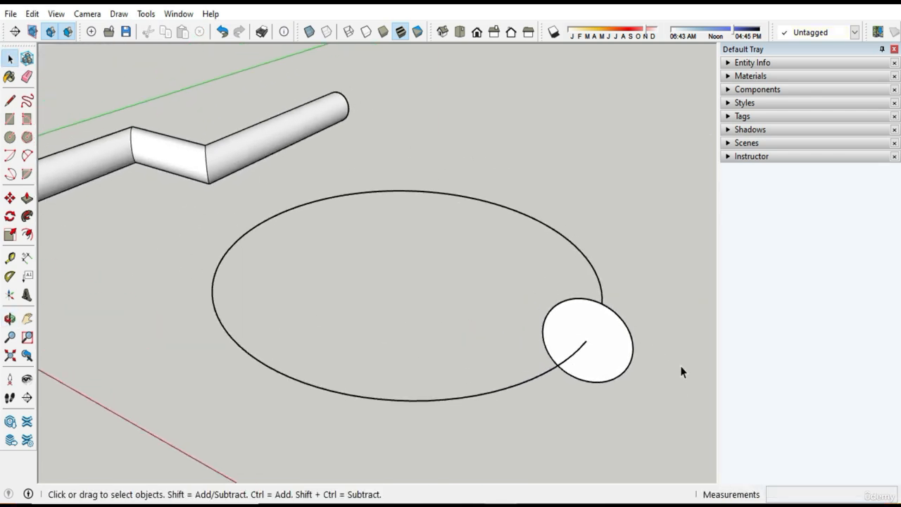
scroll(660, 324, "down", 3)
middle_click_drag(661, 325, 590, 379)
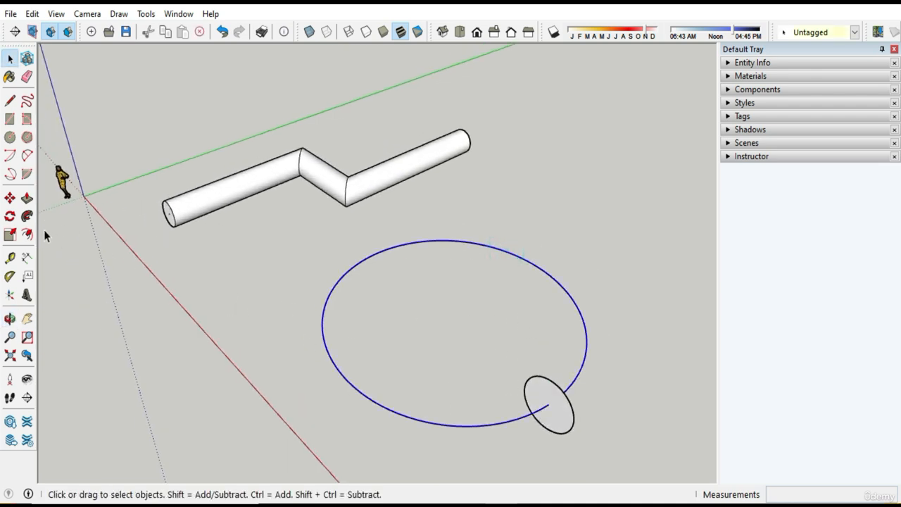
left_click(26, 216)
middle_click_drag(434, 419, 586, 384)
left_click(625, 305)
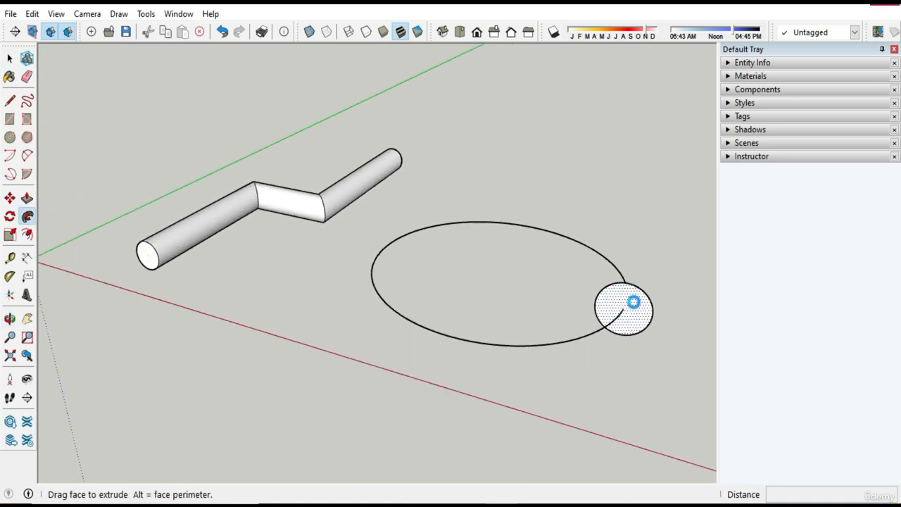
left_click(638, 305)
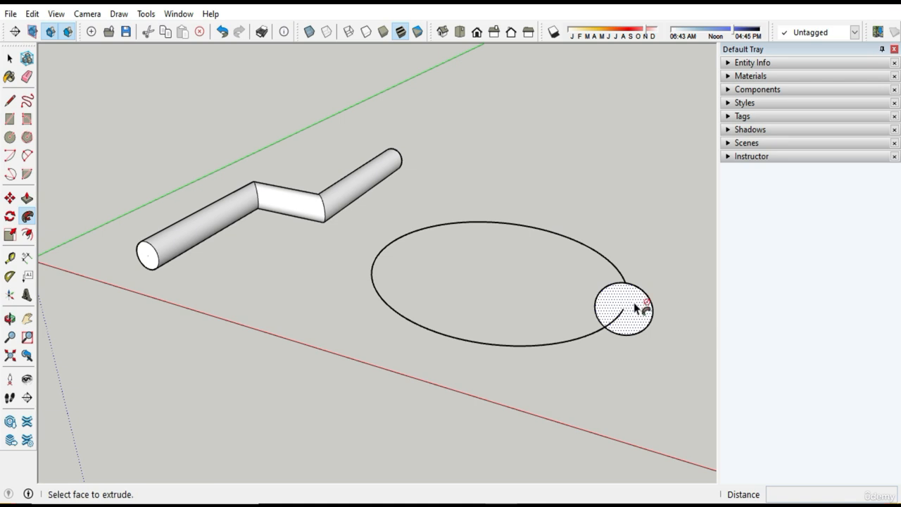
key("space")
Examine the swept ring from several angles and bring the empty area beside it into view
scroll(657, 369, "down", 3)
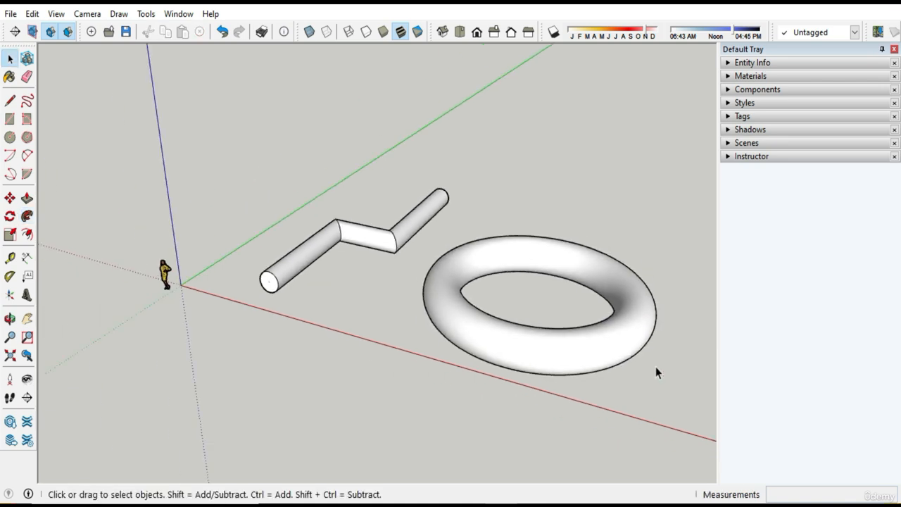
middle_click_drag(661, 373, 630, 421)
scroll(630, 414, "up", 3)
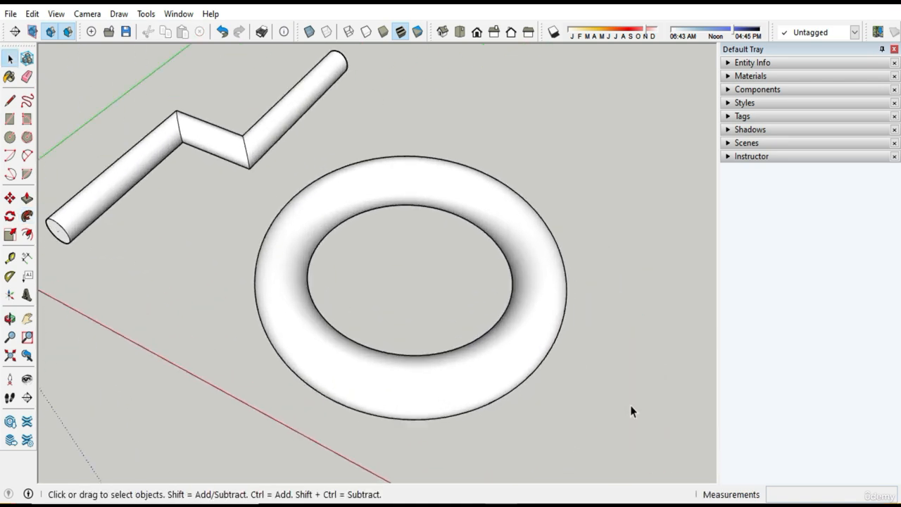
scroll(596, 394, "down", 4)
scroll(531, 317, "up", 2)
middle_click_drag(531, 317, 572, 300, "shift")
scroll(509, 342, "down", 2)
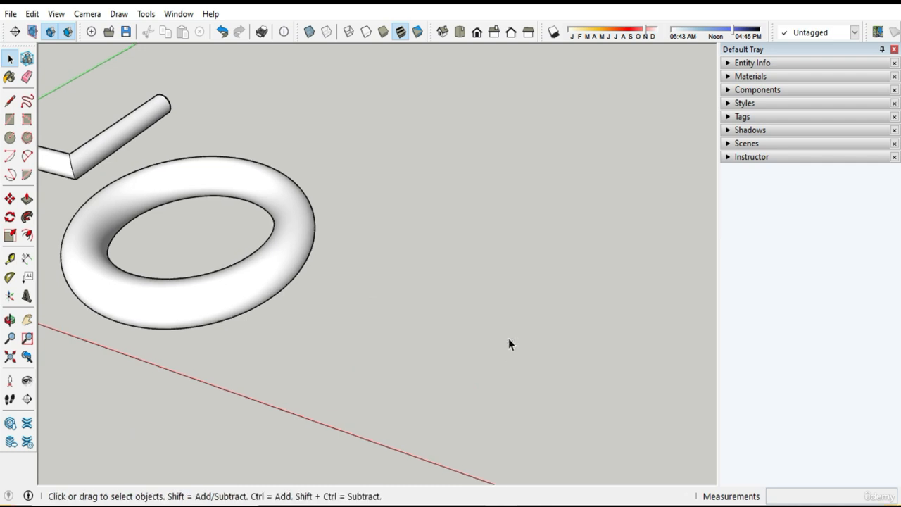
scroll(515, 333, "down", 2)
scroll(513, 334, "down", 1)
middle_click_drag(513, 334, 563, 344)
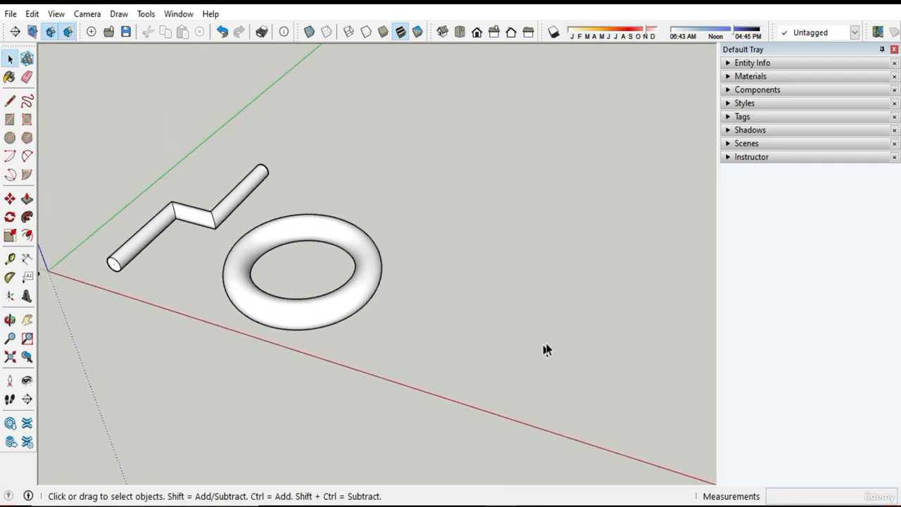
Draw a four-segment open path beside the ring, alternating green and red axis directions, with about 9.3 m first and 8.7 m third segments
left_click(10, 101)
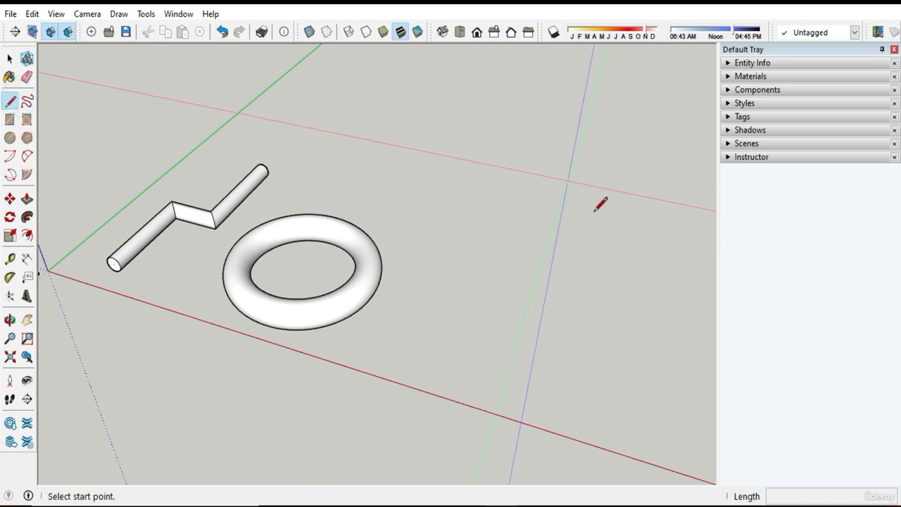
left_click(468, 345)
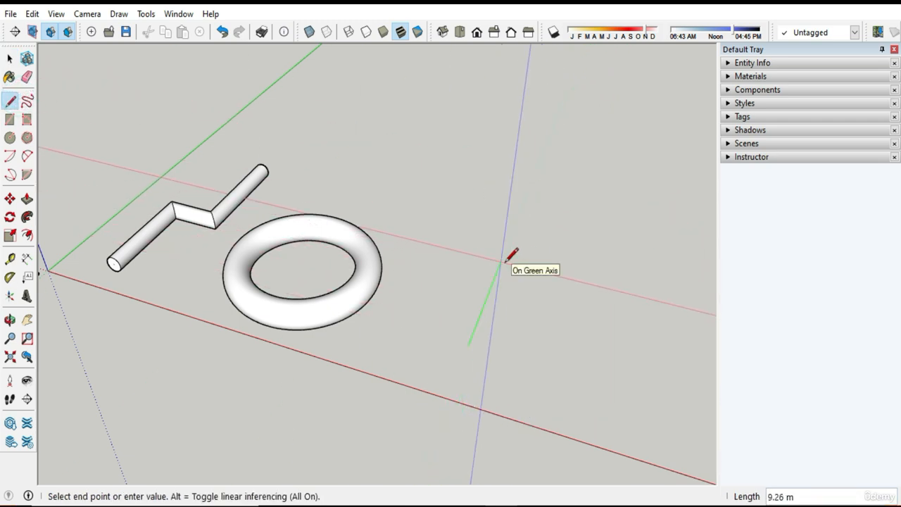
left_click(499, 262)
left_click(571, 279)
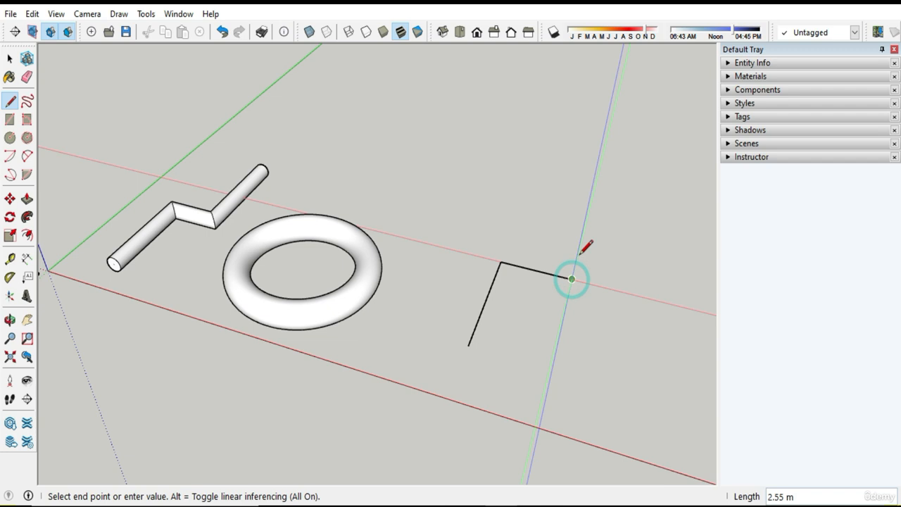
left_click(588, 214)
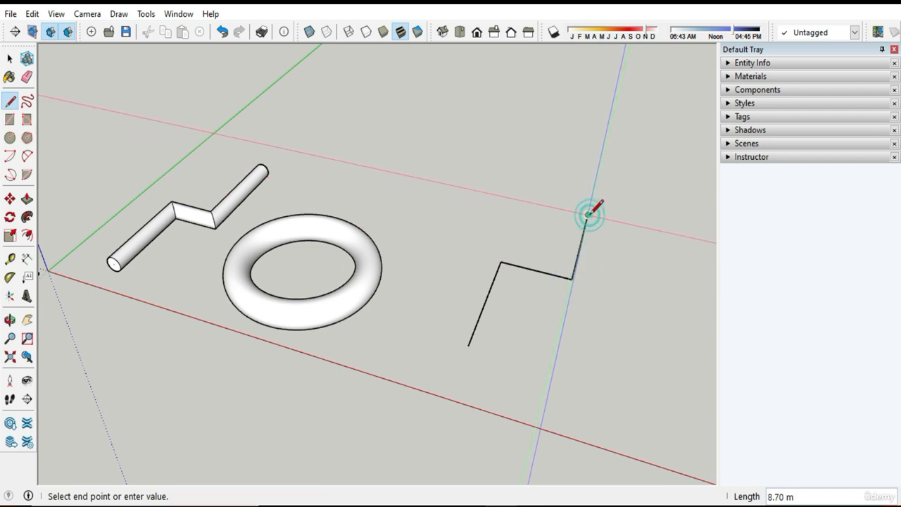
left_click(554, 205)
key("space")
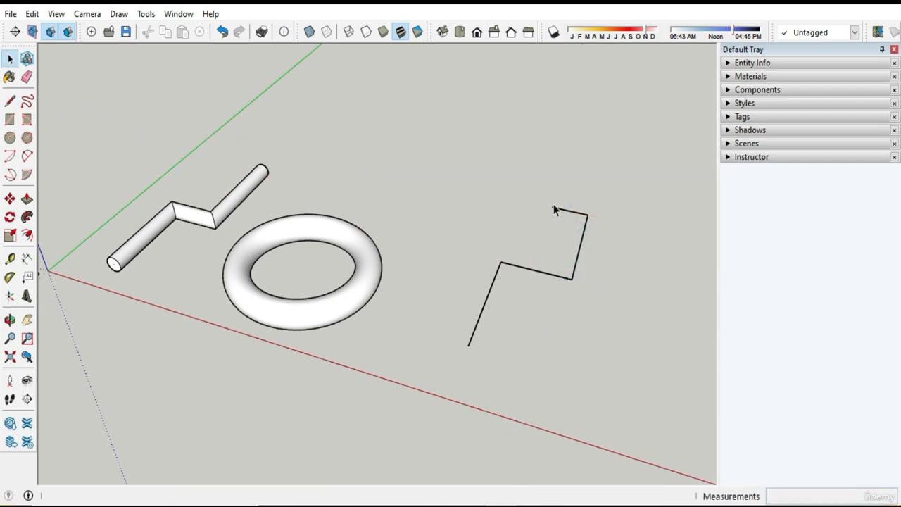
Draw a vertical circle perpendicular to the green axis, centred on the near end of the new path, with 96 sides
scroll(593, 322, "up", 2)
scroll(593, 322, "up", 2)
mouse_move(531, 326)
middle_mouse_down()
mouse_move(604, 400)
mouse_move(599, 321)
mouse_move(577, 348)
mouse_move(535, 348)
mouse_move(567, 357)
middle_mouse_up()
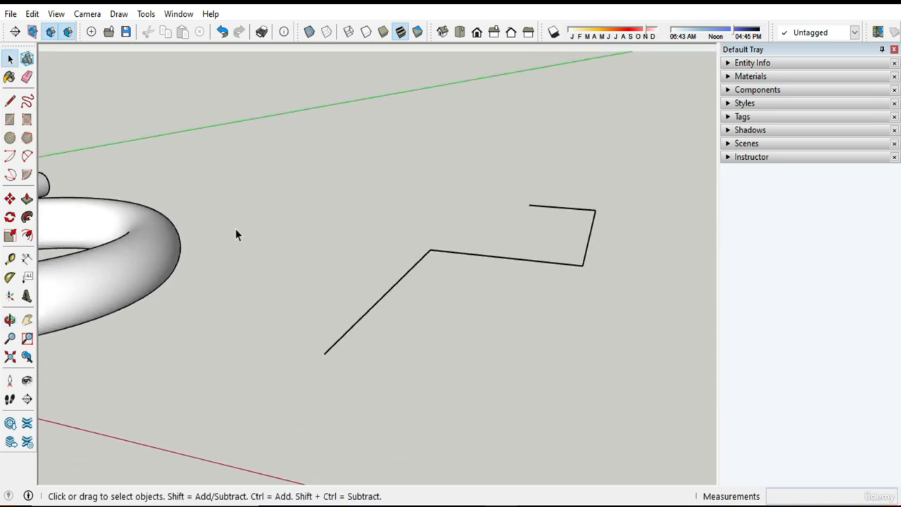
key("c")
mouse_move(402, 382)
middle_mouse_down()
mouse_move(458, 388)
mouse_move(458, 373)
mouse_move(419, 336)
middle_mouse_up()
left_click(418, 337)
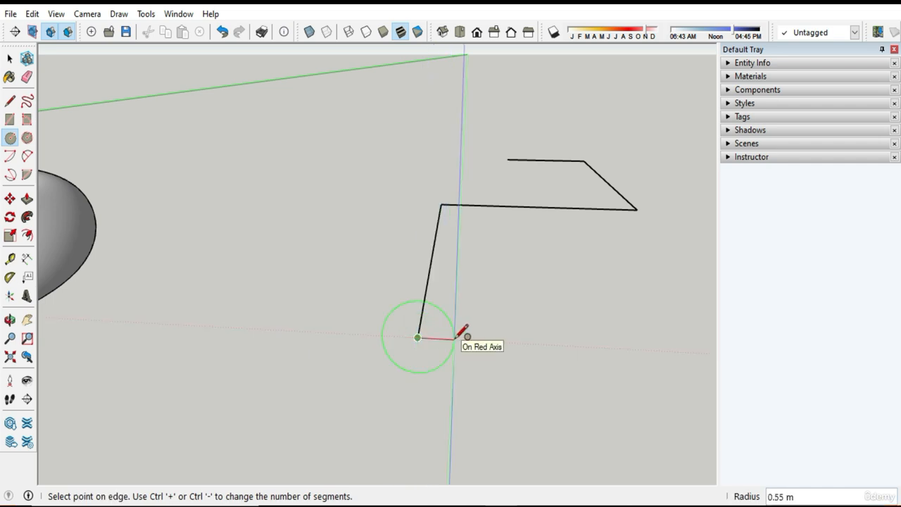
left_click(456, 339)
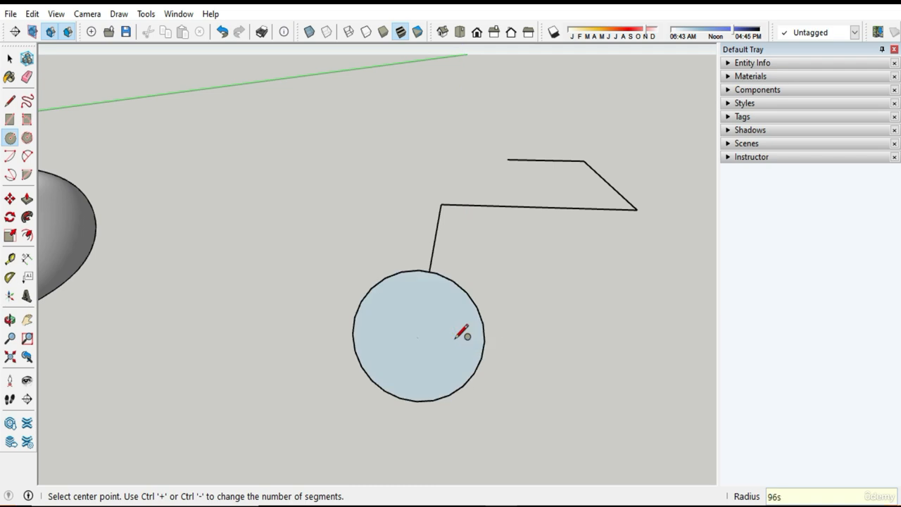
middle_click_drag(577, 352, 390, 354)
key("space")
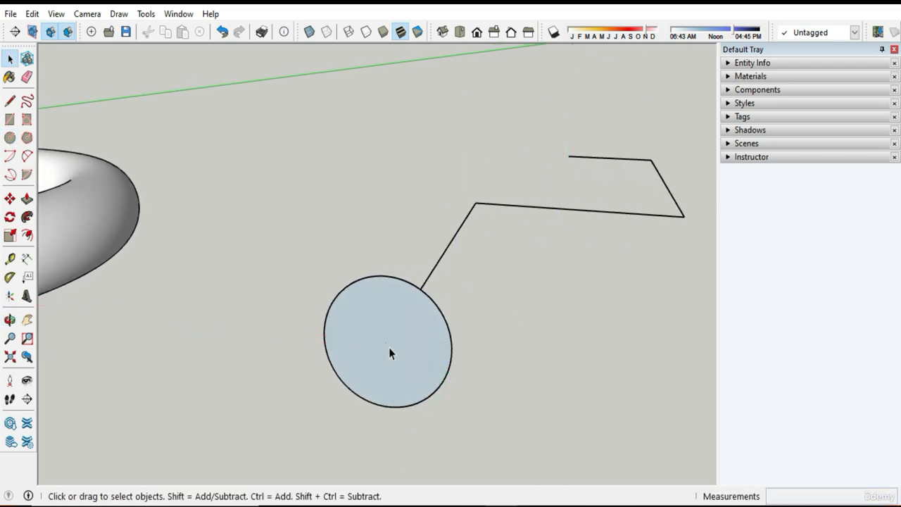
Reverse the face of the circle at the start of the four-segment path
left_click(389, 347)
right_click(392, 345)
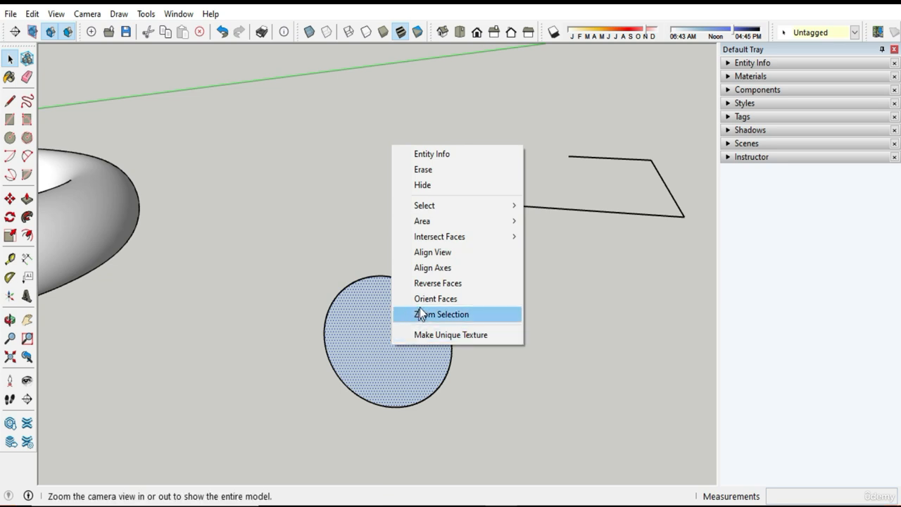
left_click(426, 283)
left_click(528, 357)
Offset the circle's edge inward by about 0.21 m to outline a pipe wall
scroll(531, 357, "down", 2)
middle_click_drag(530, 360, 565, 374)
scroll(556, 394, "up", 3)
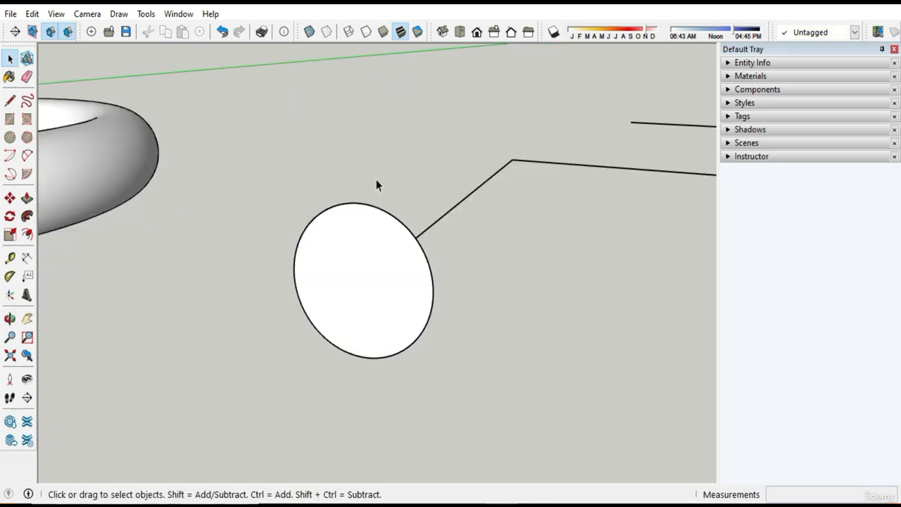
key("f")
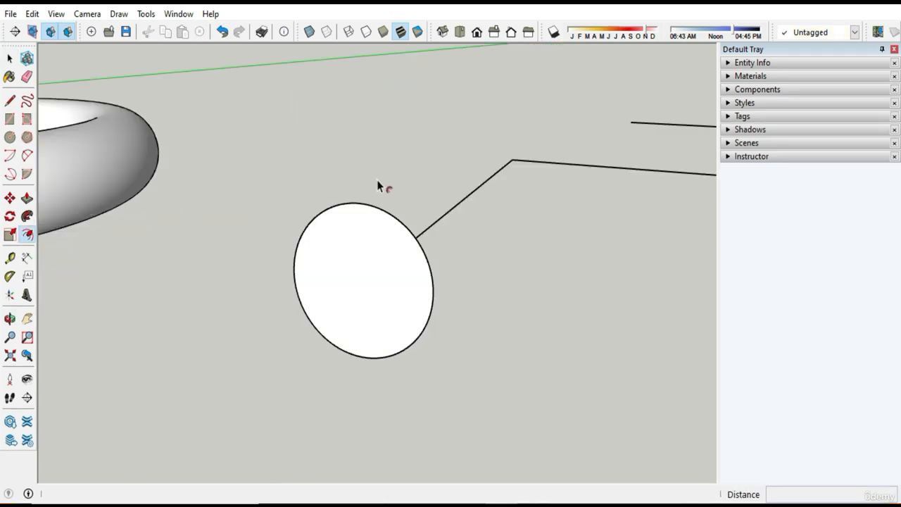
left_click(355, 215)
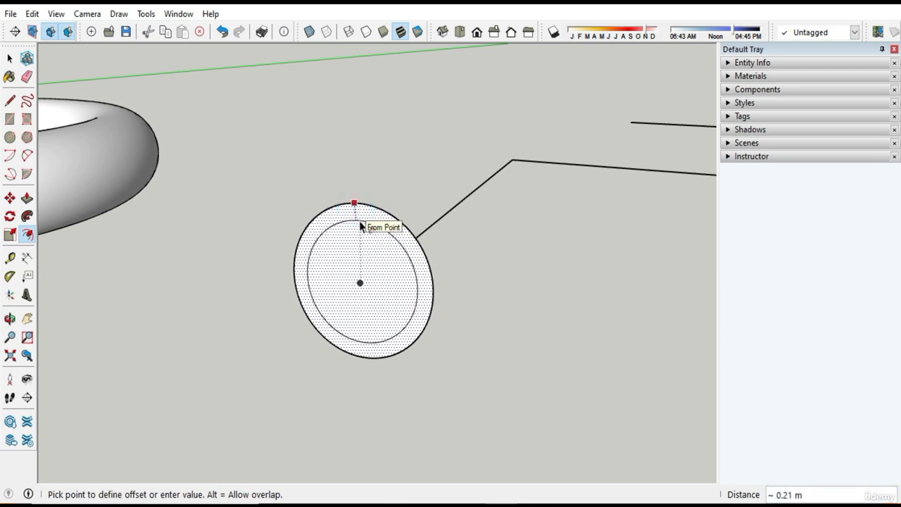
left_click(360, 221)
middle_click_drag(322, 267, 416, 272)
key("space")
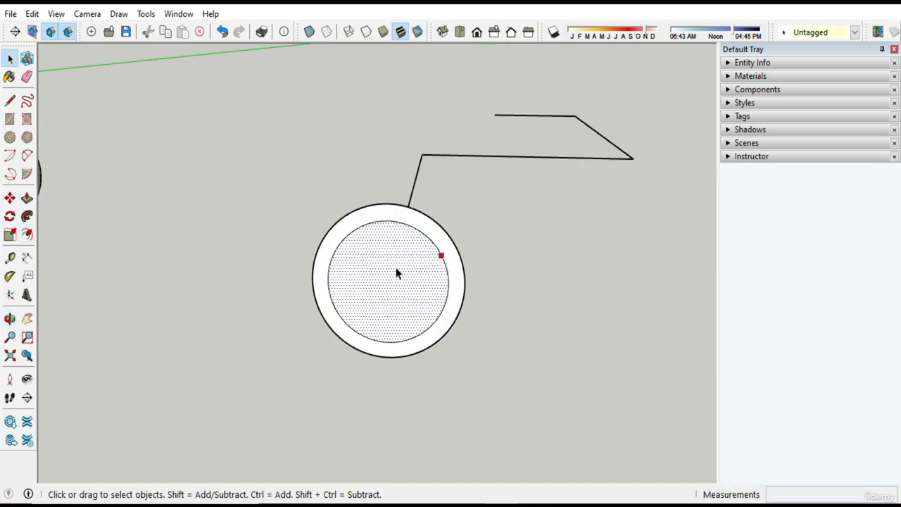
Delete the circle's inner face and sweep the remaining ring-shaped face along the four-segment path with Follow Me
key("Delete")
scroll(472, 271, "down", 3)
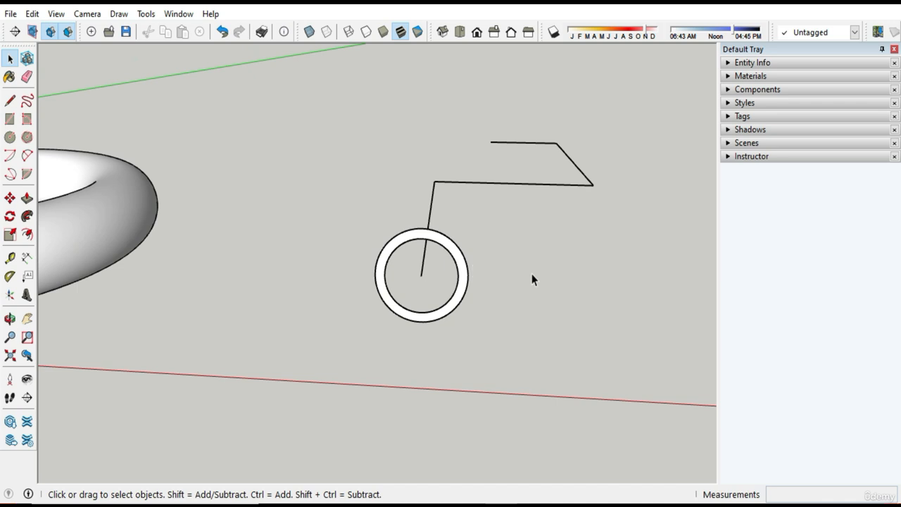
middle_click_drag(533, 279, 459, 315)
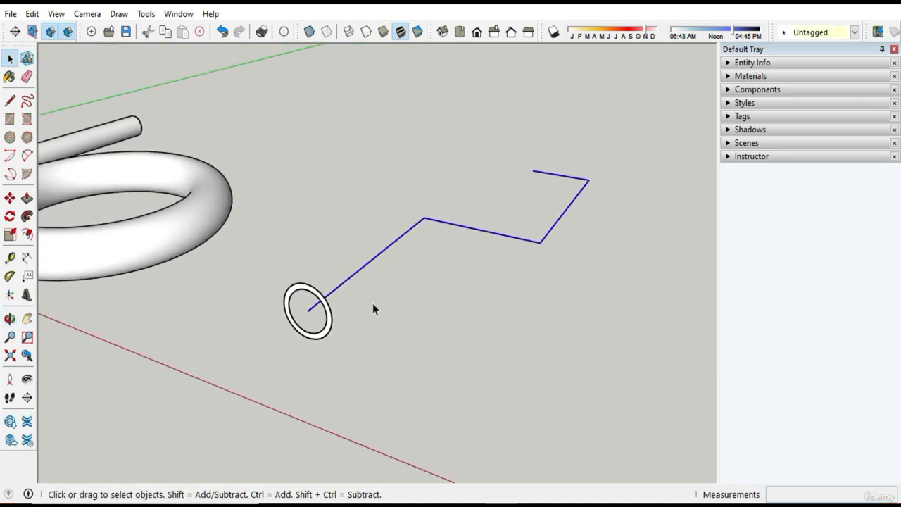
left_click(26, 216)
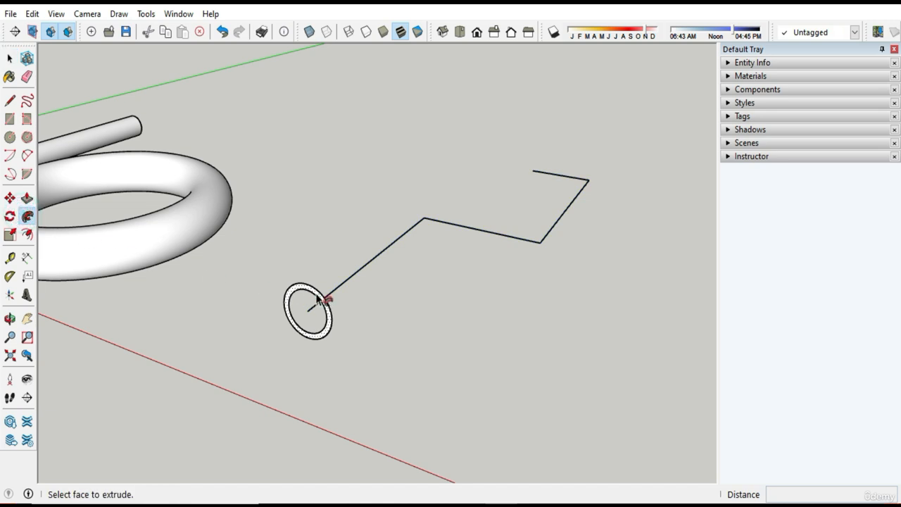
left_click(317, 299)
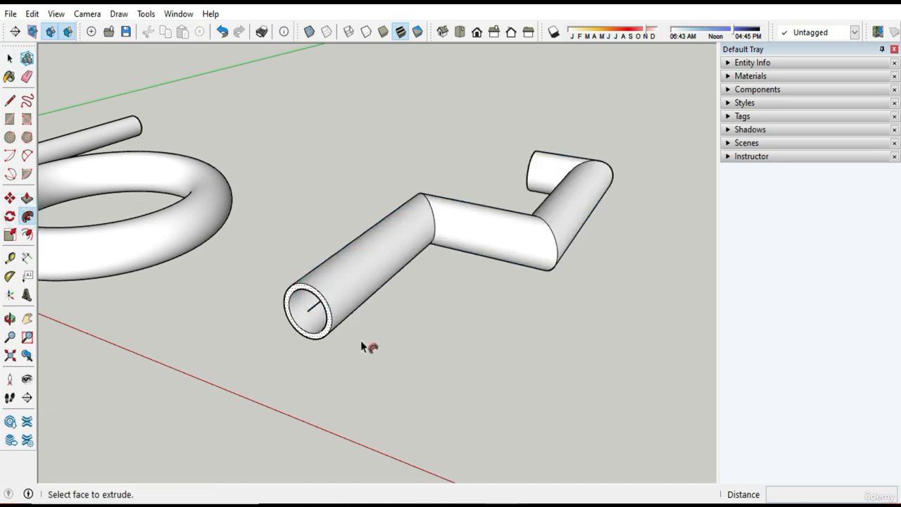
middle_click_drag(361, 342, 544, 306)
key("space")
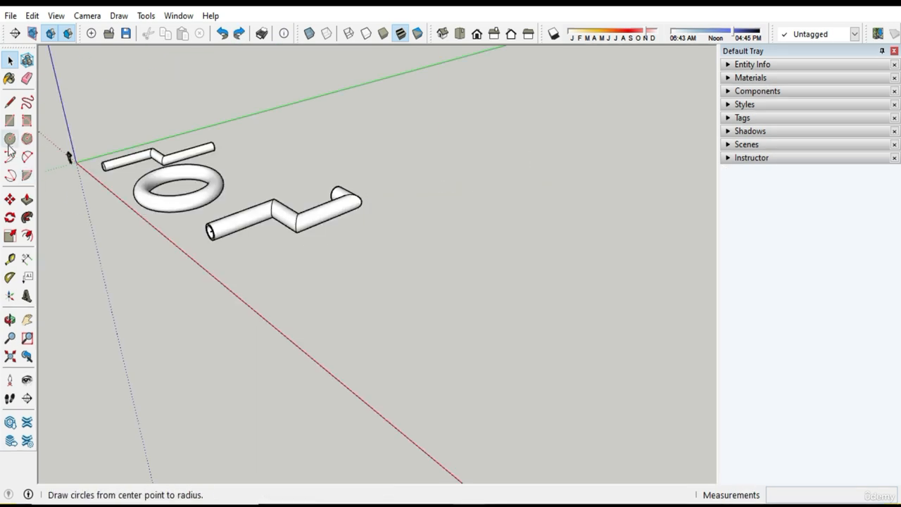
Draw a horizontal circle with a radius of about 2.4 m on the ground beyond the hollow pipe
left_click(10, 138)
scroll(401, 345, "up", 5)
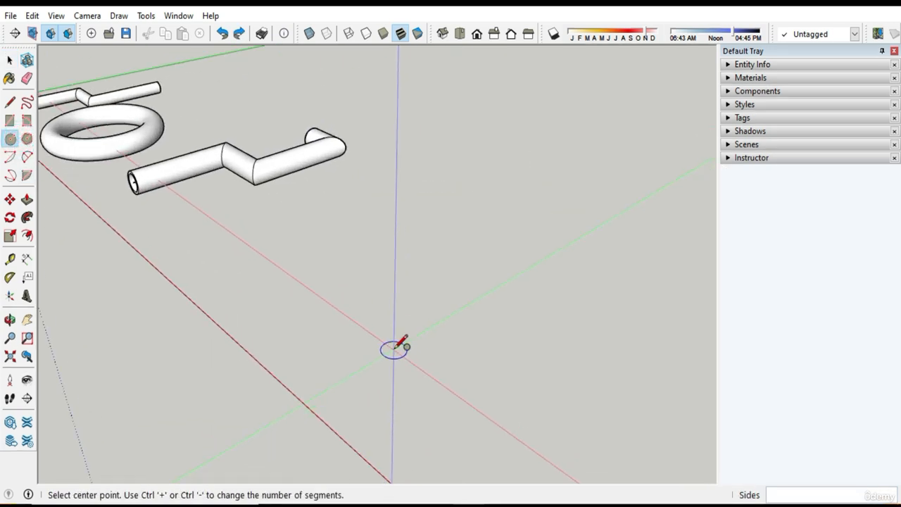
left_click(395, 348)
left_click(432, 345)
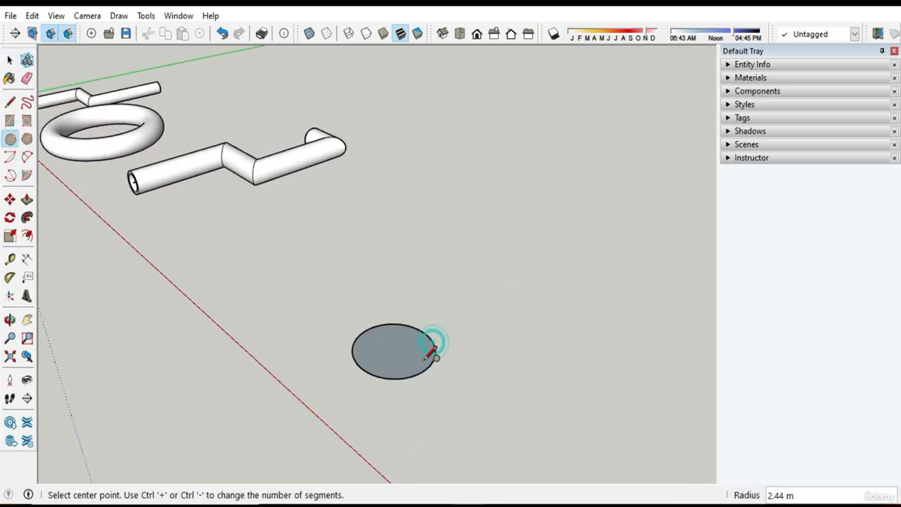
key("space")
Reverse the face of the new horizontal circle
scroll(405, 356, "up", 2)
right_click(400, 346)
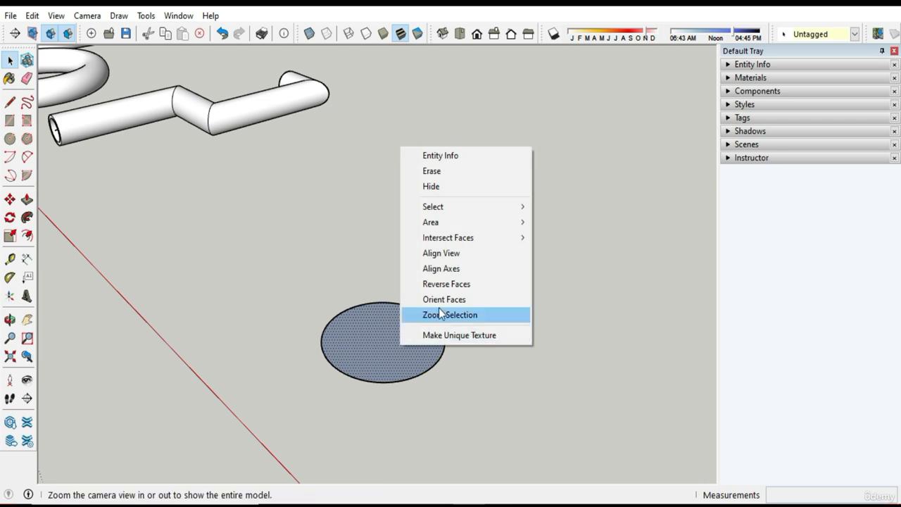
left_click(446, 284)
mouse_move(451, 296)
middle_mouse_down()
mouse_move(515, 394)
mouse_move(628, 391)
mouse_move(523, 393)
mouse_move(591, 420)
middle_mouse_up()
left_click(523, 392)
Draw a five-segment path from the circle's centre: about 7.8 m up, then along red, green, red (about 6.7 m) and green directions
key("l")
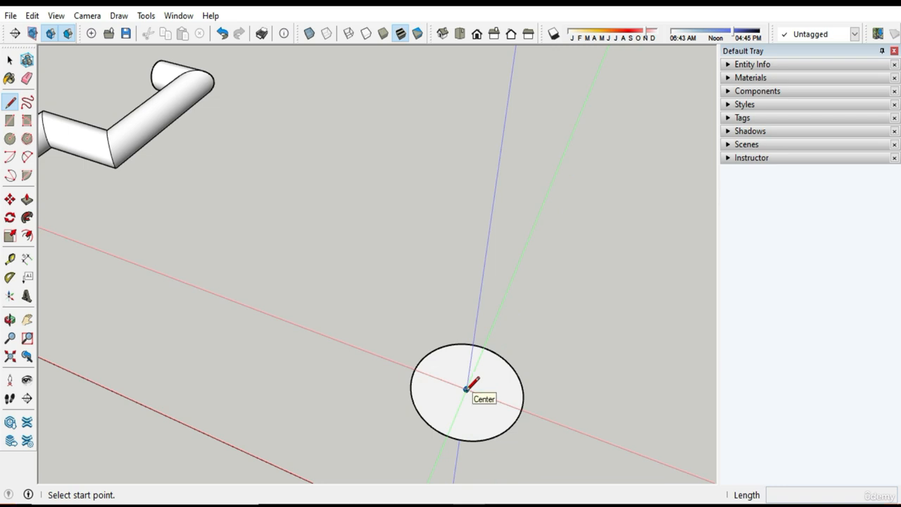
left_click(466, 388)
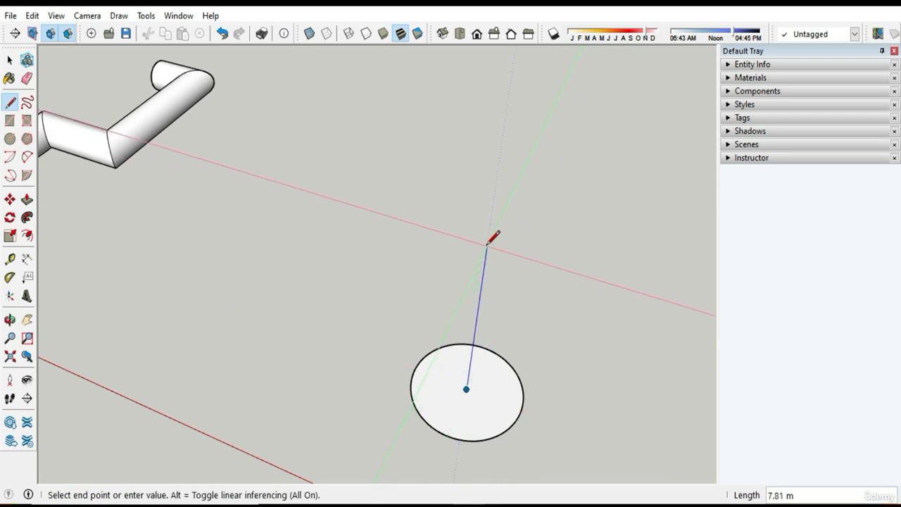
left_click(360, 206)
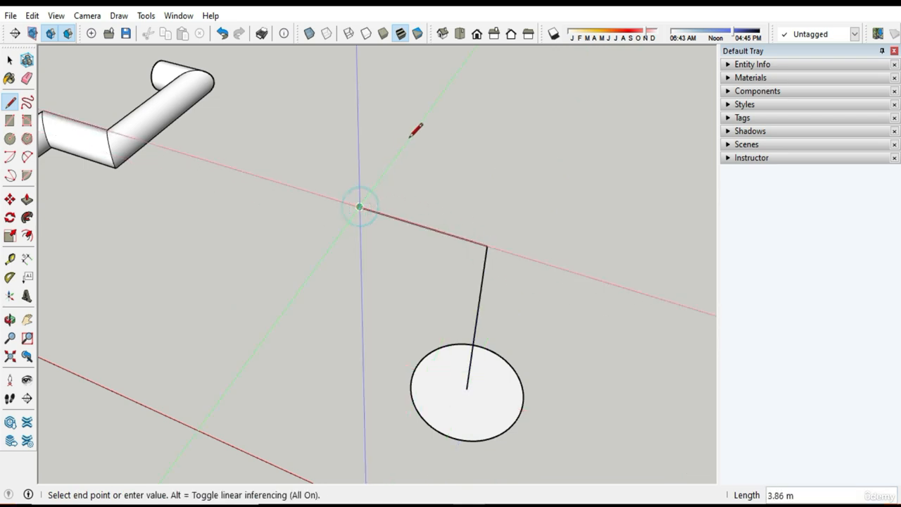
left_click(442, 93)
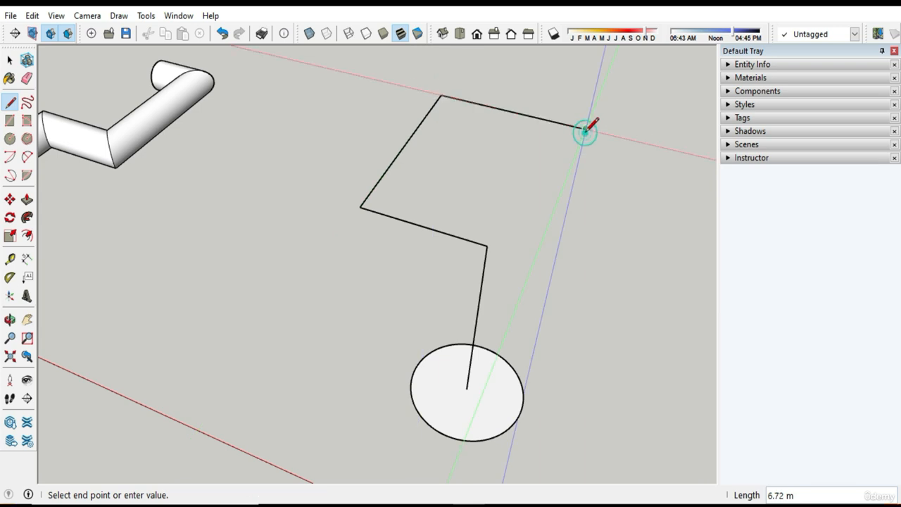
left_click(585, 129)
middle_click_drag(599, 74, 557, 105)
left_click(541, 105)
key("space")
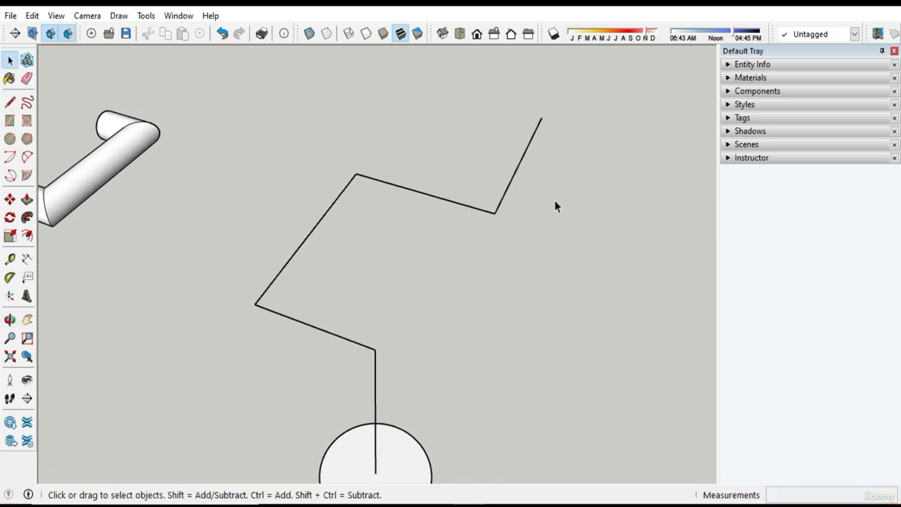
Offset the horizontal circle's edge inward by about 0.72 m and delete the inner face
middle_click_drag(556, 203, 496, 339)
scroll(496, 339, "up", 2)
key("f")
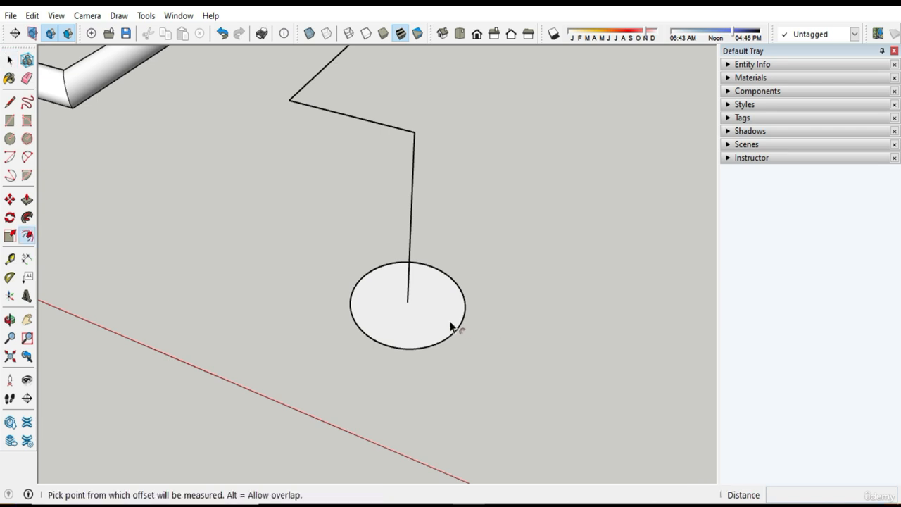
left_click(456, 327)
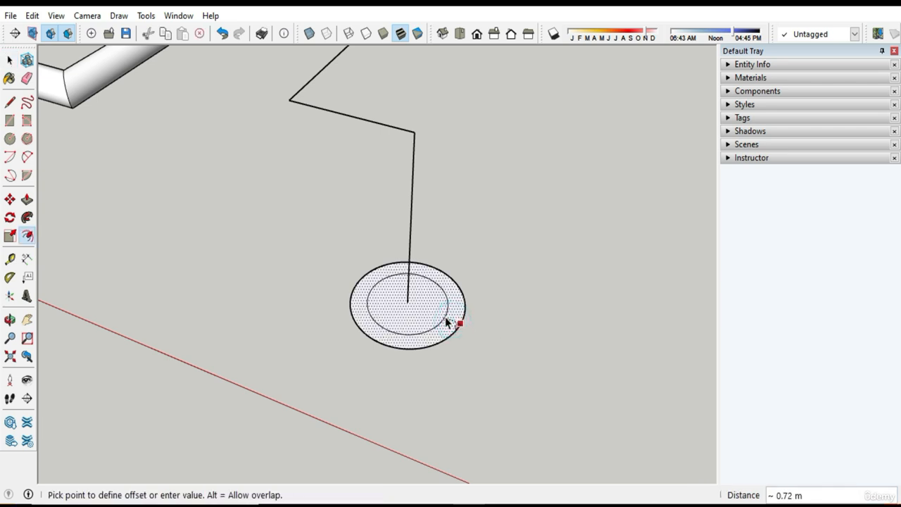
left_click(446, 324)
key("space")
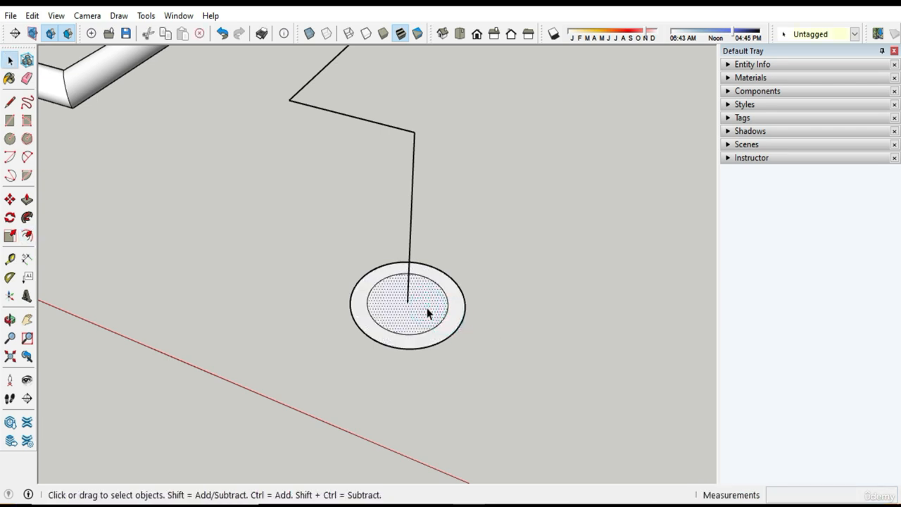
scroll(428, 313, "down", 4)
Sweep the horizontal ring-shaped face along the entire five-segment path with Follow Me
middle_click_drag(523, 306, 488, 384)
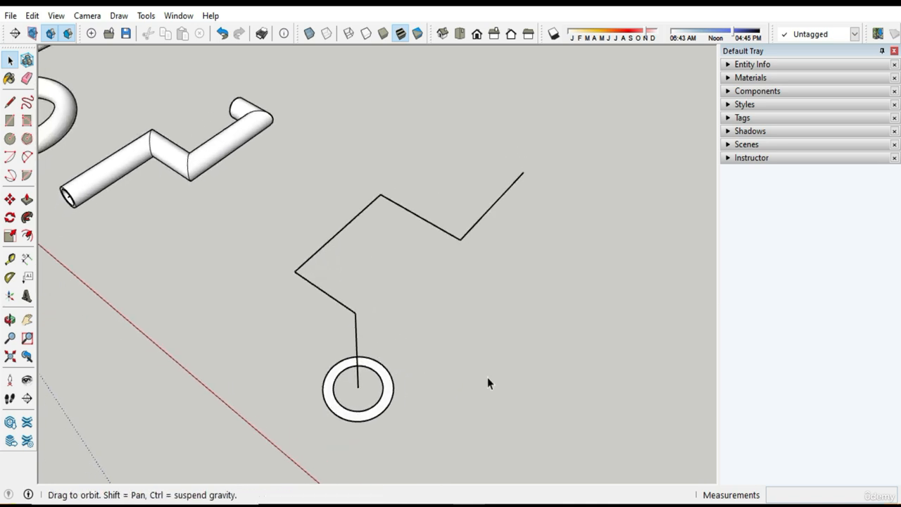
left_click_drag(307, 321, 307, 322)
middle_click_drag(352, 345, 488, 324)
left_click(27, 218)
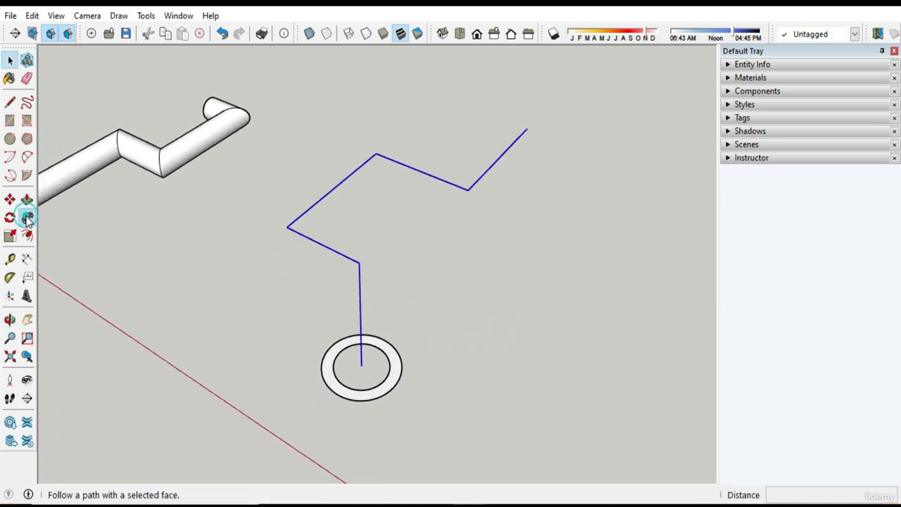
left_click(382, 387)
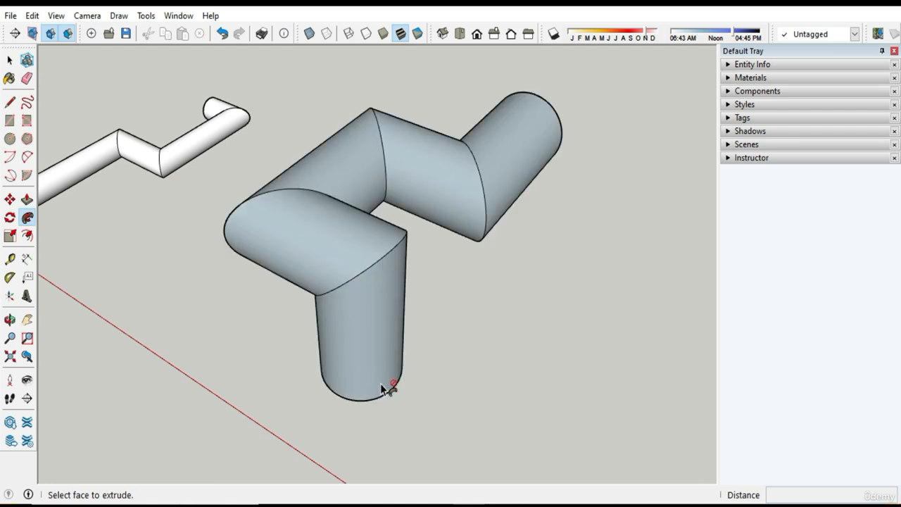
middle_click_drag(495, 386, 597, 177)
key("space")
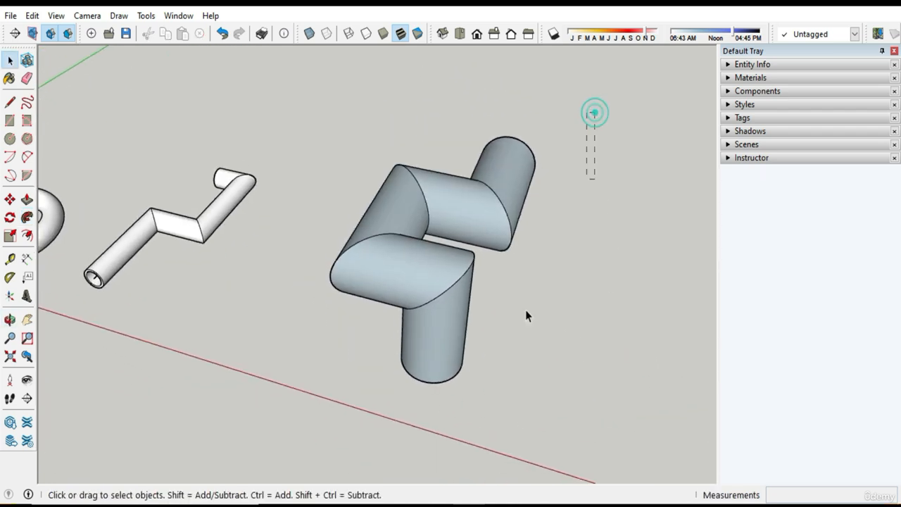
Reverse all faces of the newly swept five-segment pipe
left_click_drag(314, 449, 314, 449)
right_click(428, 264)
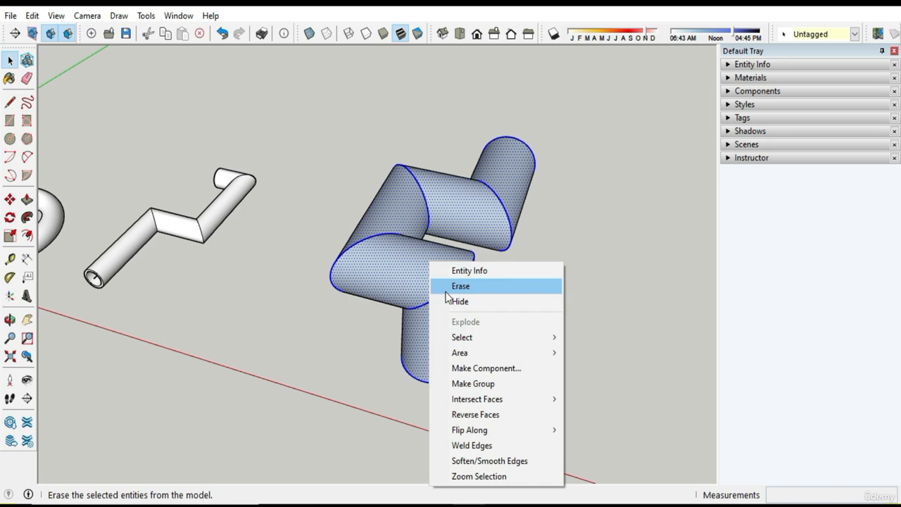
left_click(495, 415)
left_click(539, 354)
middle_click_drag(540, 375, 516, 374)
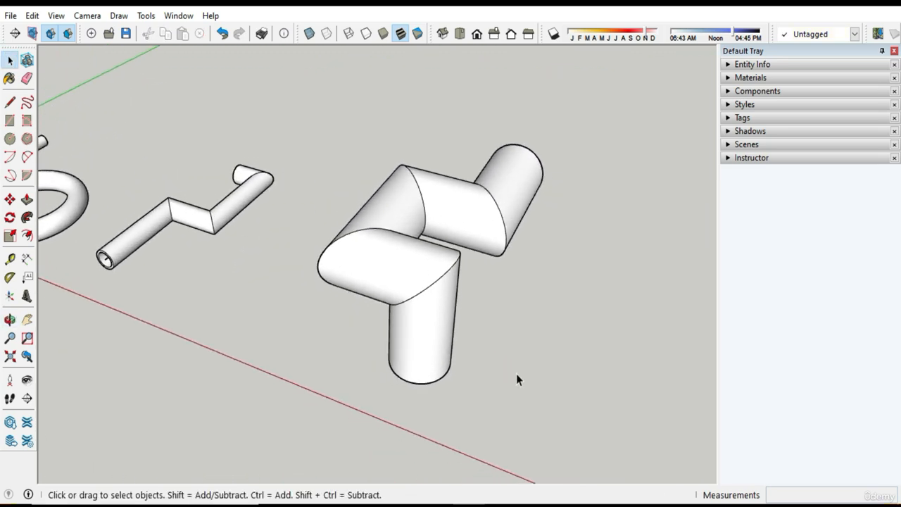
key("ctrl+z")
key("ctrl+z")
key("ctrl+z")
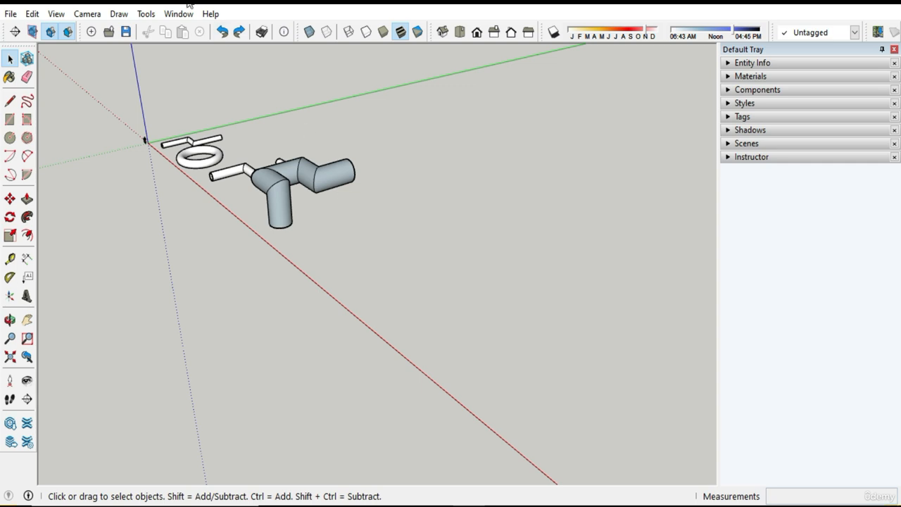
left_click(239, 31)
Draw a three-segment path beyond the pipes: about 53.6 m along green, 29.5 m along red, and a last segment along green
mouse_move(471, 356)
middle_mouse_down()
mouse_move(560, 363)
mouse_move(418, 350)
mouse_move(483, 362)
middle_mouse_up()
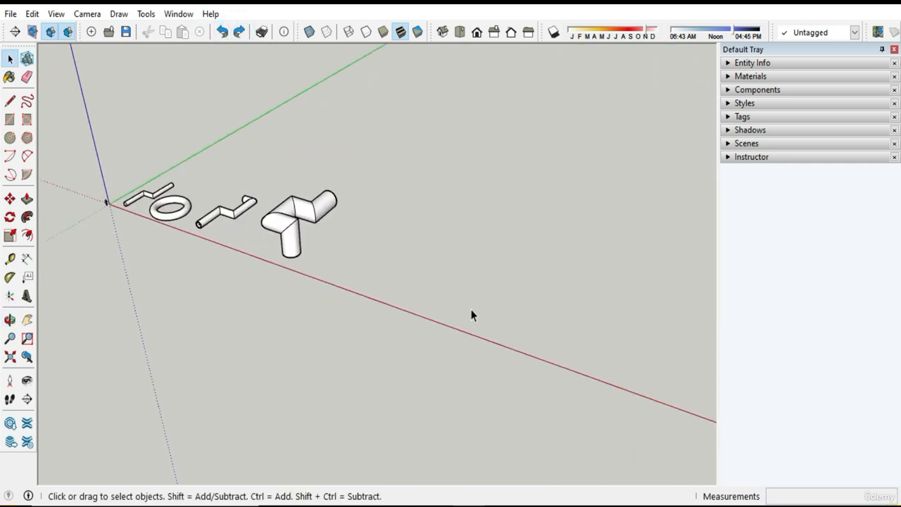
key("l")
left_click(419, 295)
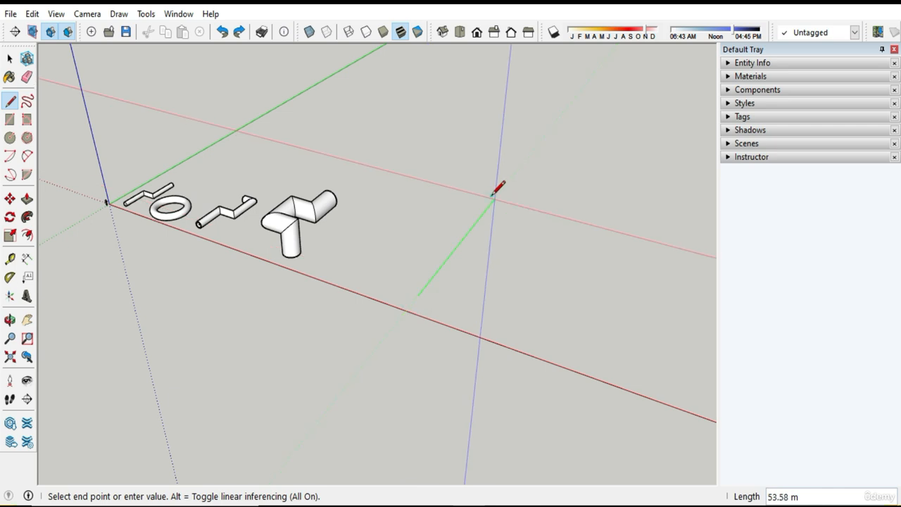
left_click(495, 199)
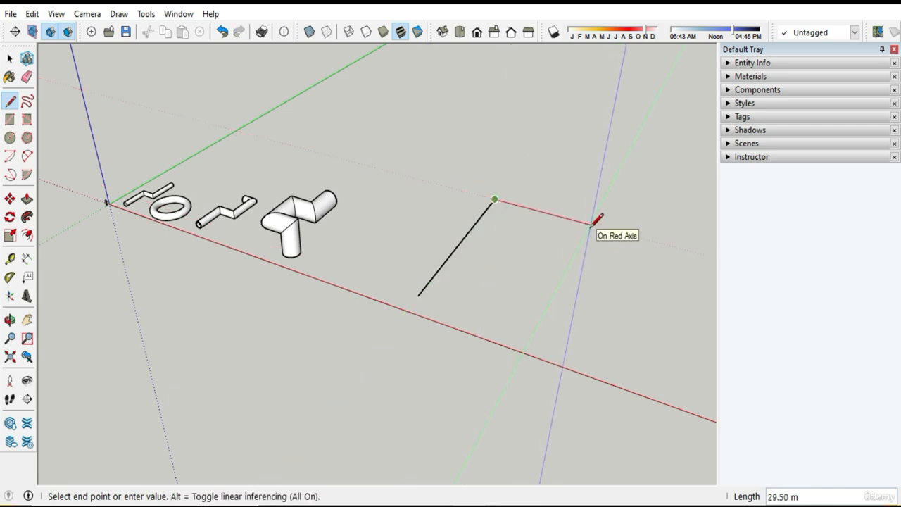
left_click(591, 224)
left_click(631, 146)
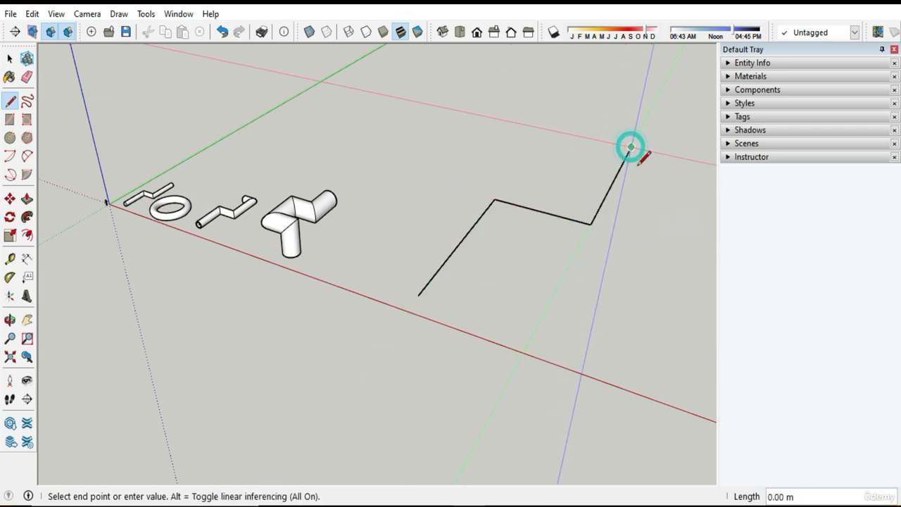
middle_click_drag(630, 147, 619, 267)
key("space")
Draw a vertical rectangle of about 7.1 by 3.7 m, perpendicular to the green axis, at the near end of the three-segment path
scroll(514, 280, "up", 2)
middle_click_drag(515, 279, 516, 310, "shift")
key("r")
scroll(514, 312, "up", 2)
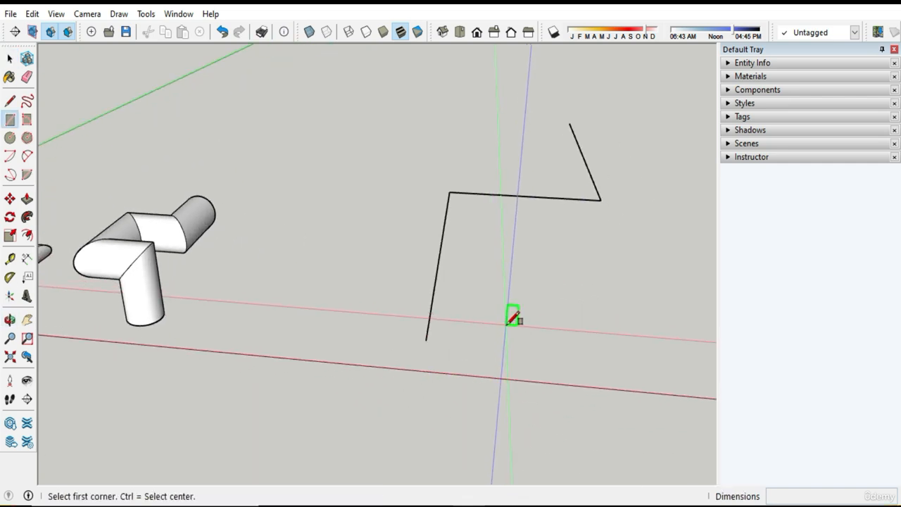
scroll(512, 317, "up", 2)
left_click(386, 344)
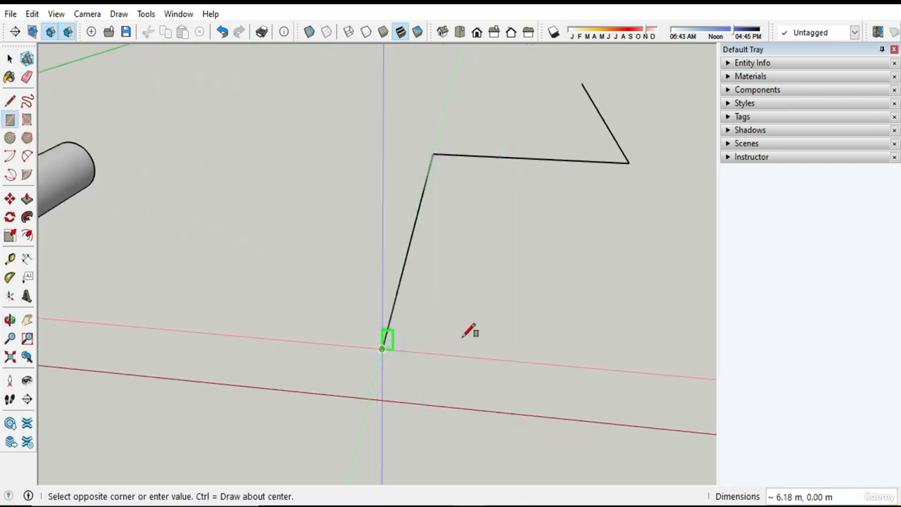
left_click(469, 311)
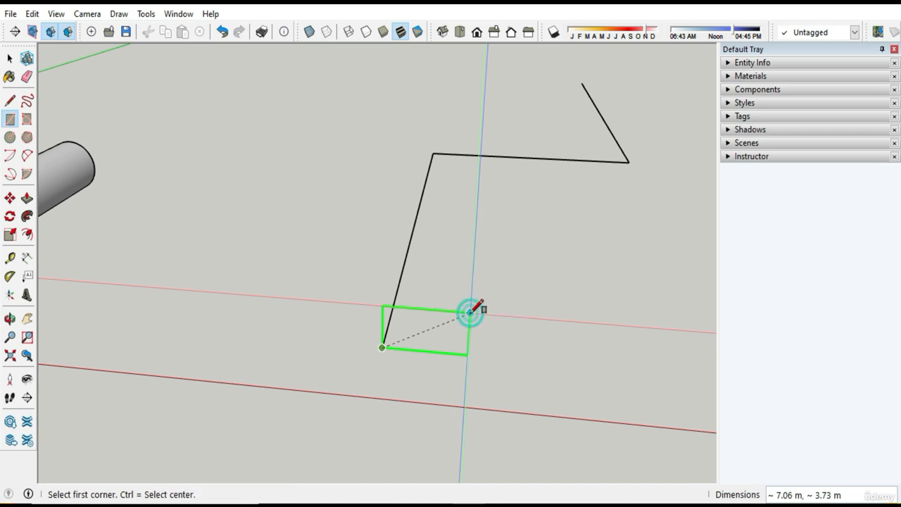
key("space")
Offset the rectangle's edges inward by about 0.32 m and delete the inner face
scroll(491, 322, "up", 3)
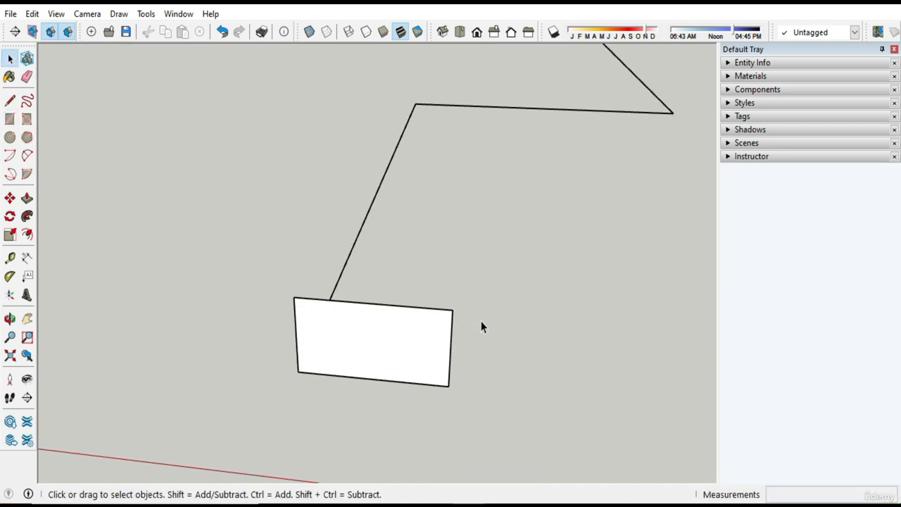
key("f")
left_click(430, 309)
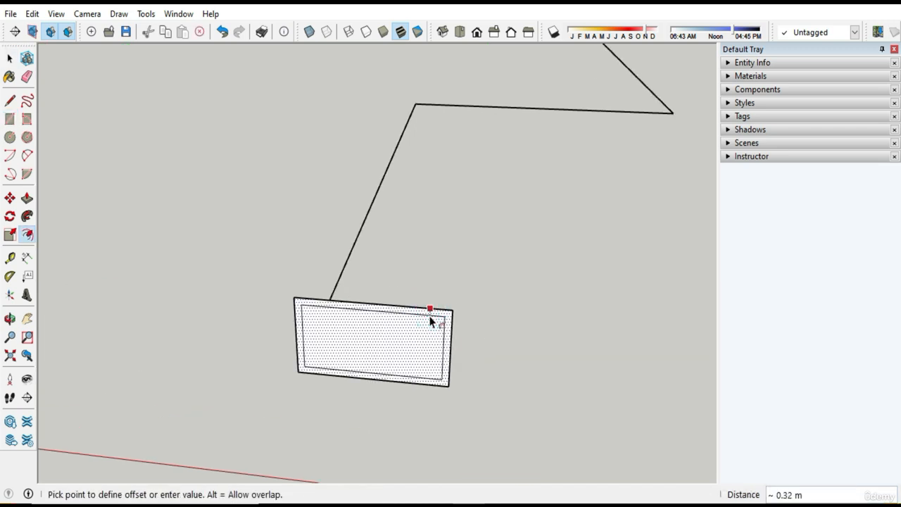
left_click(432, 321)
key("space")
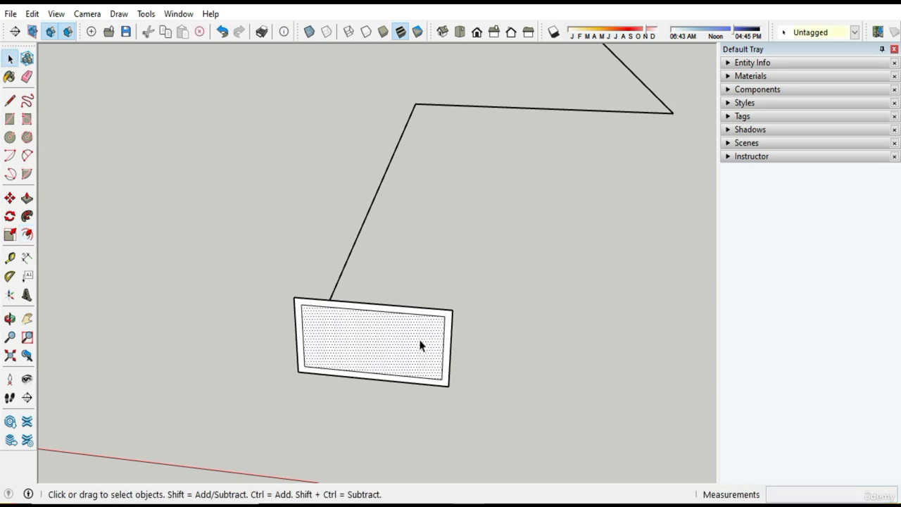
scroll(493, 322, "down", 2)
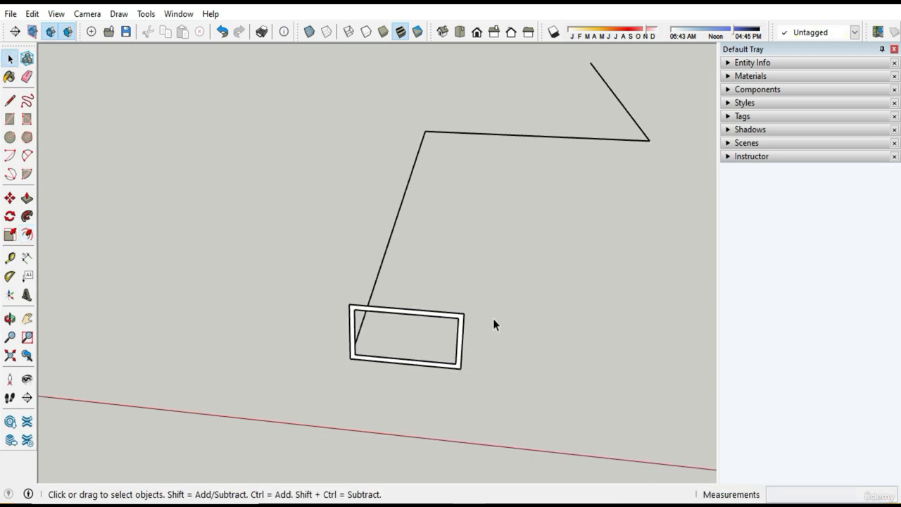
Sweep the rectangular frame face along the whole three-segment path with Follow Me
middle_click_drag(493, 321, 583, 286)
scroll(517, 335, "up", 2)
scroll(517, 335, "down", 2)
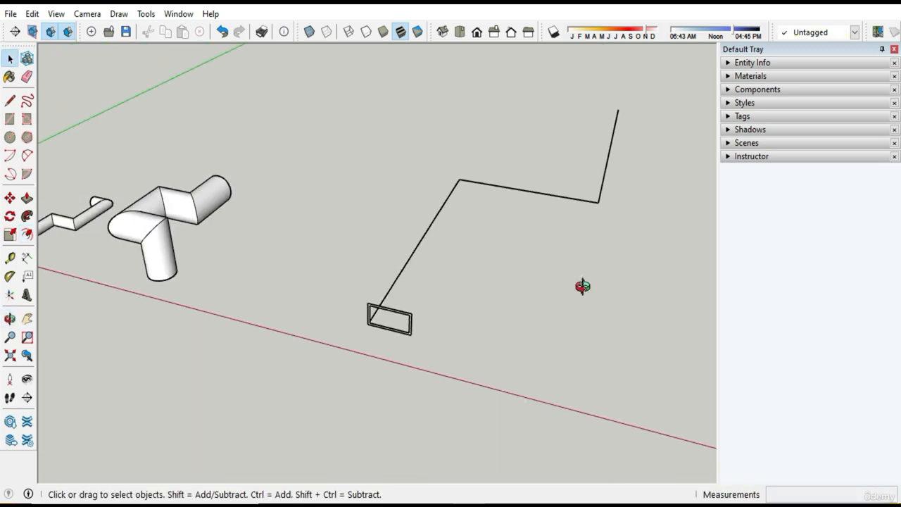
scroll(590, 238, "up", 2)
left_click_drag(582, 120, 330, 324)
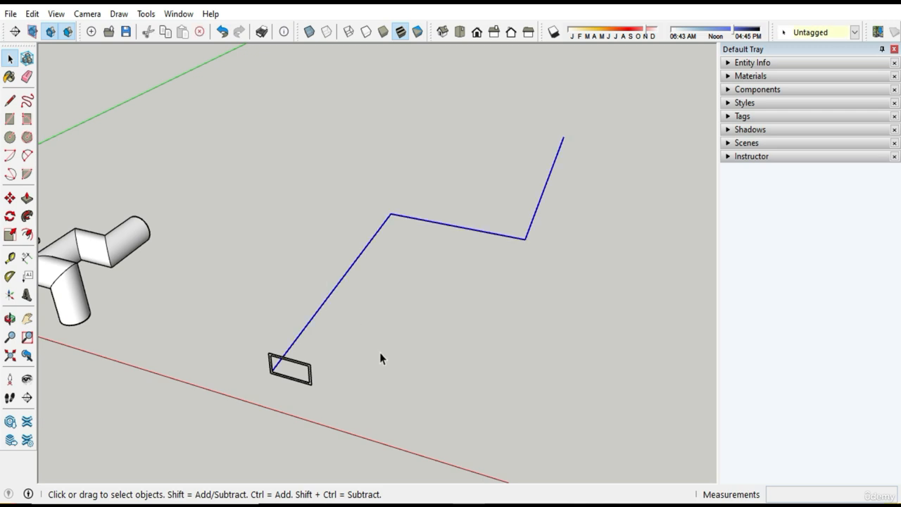
middle_click_drag(379, 355, 401, 316)
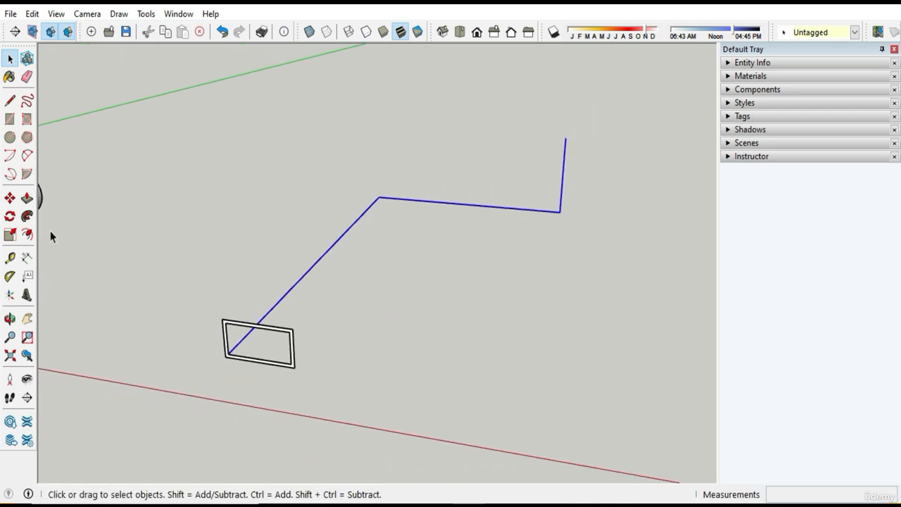
left_click(26, 217)
scroll(317, 374, "up", 3)
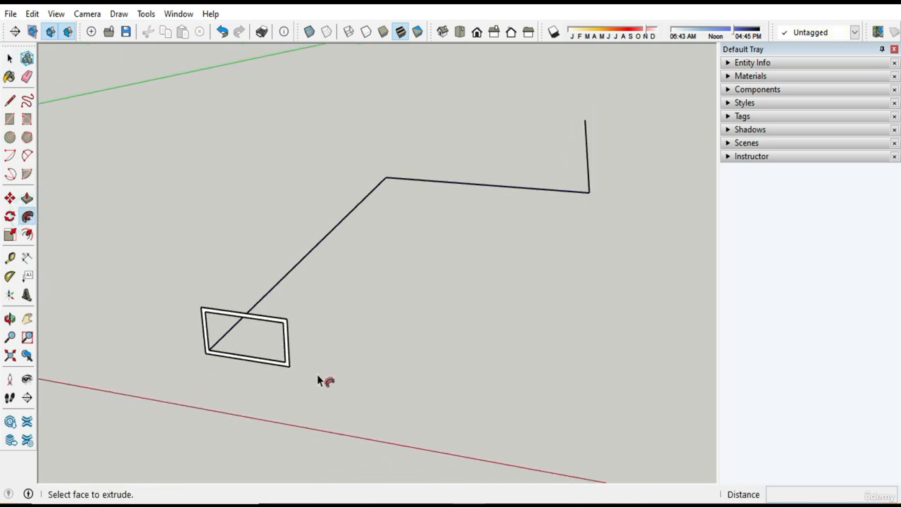
left_click(290, 345)
scroll(413, 328, "down", 5)
key("space")
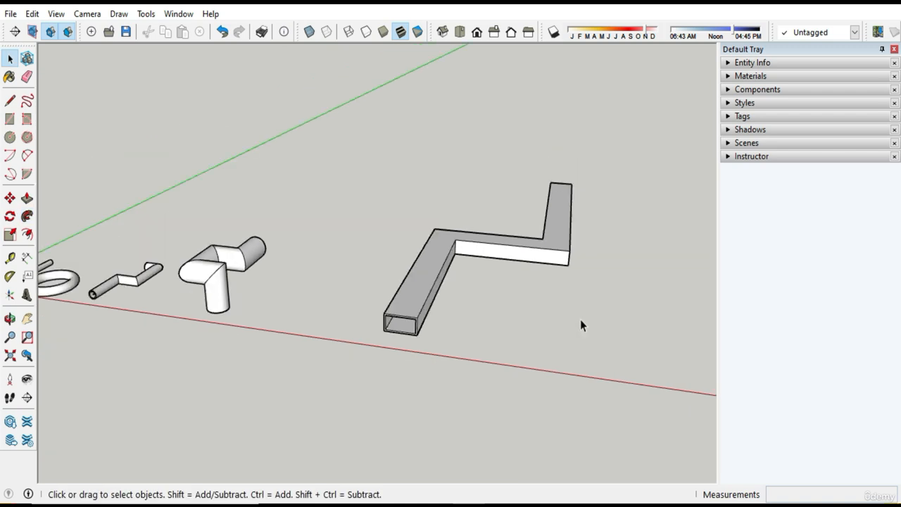